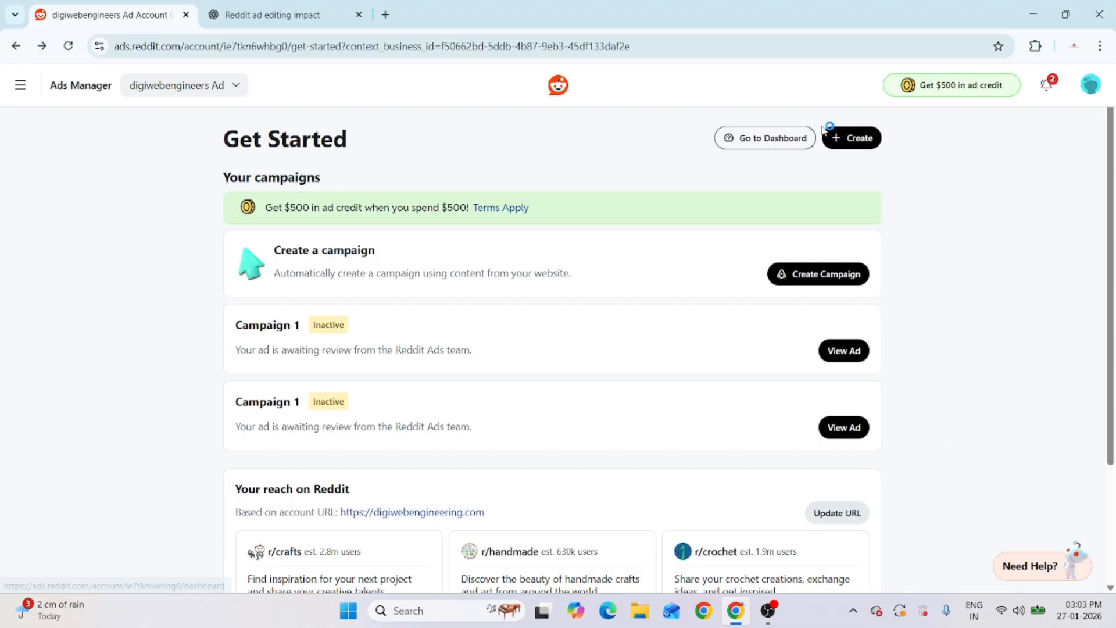
Start a new campaign with the Advanced Create option
click(859, 143)
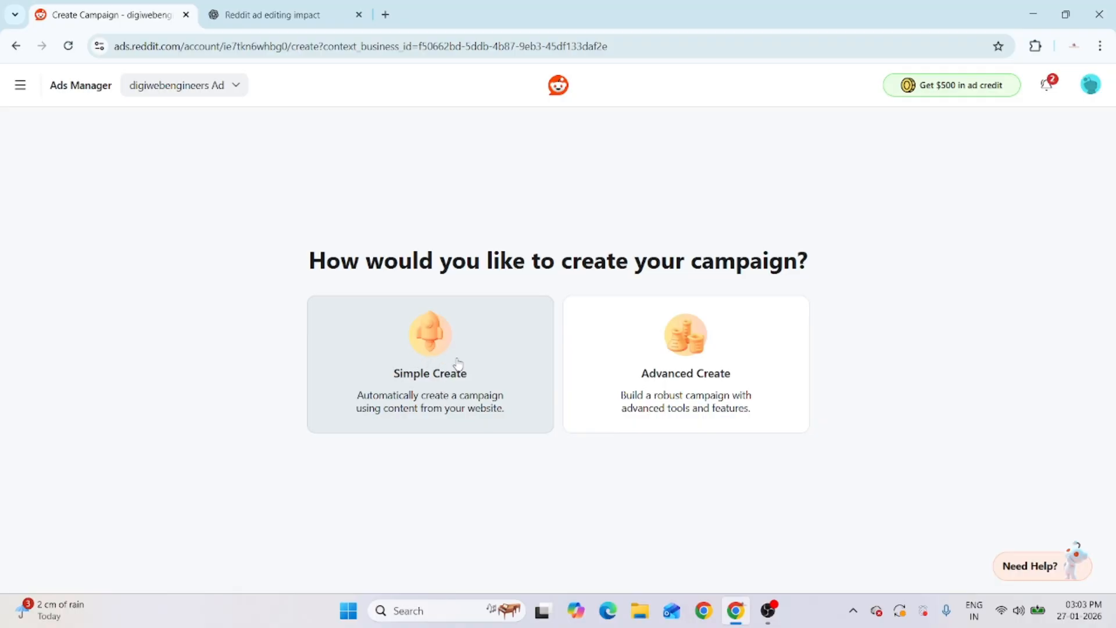
click(425, 364)
click(705, 369)
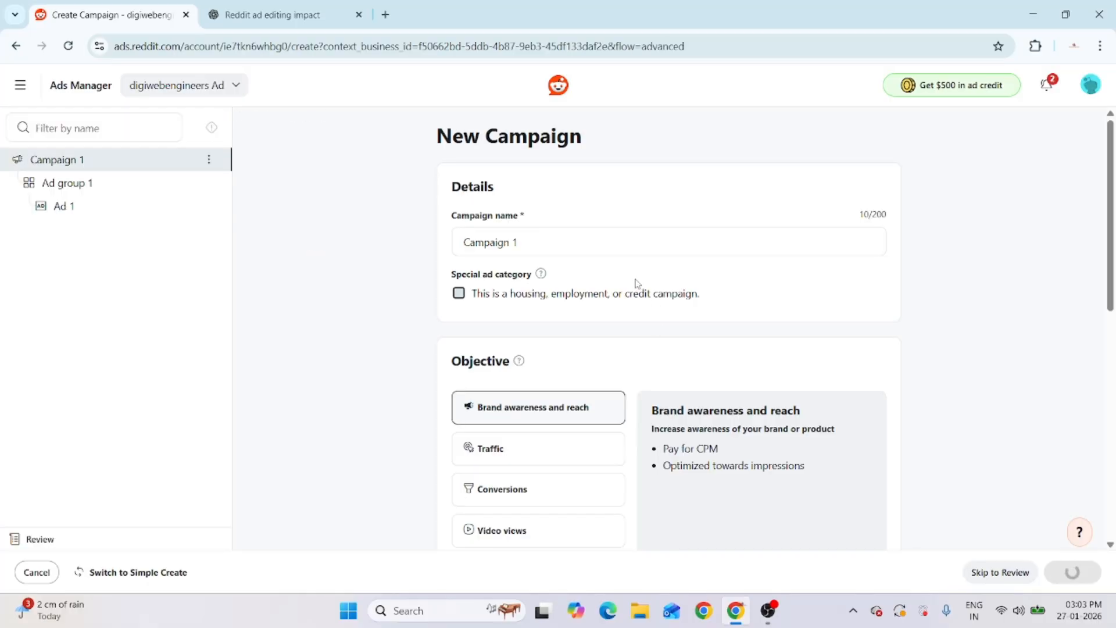
Rename Campaign 1 to Campaign 2 and choose the Traffic objective
scroll(608, 301, down, 1)
scroll(608, 302, up, 1)
click(554, 238)
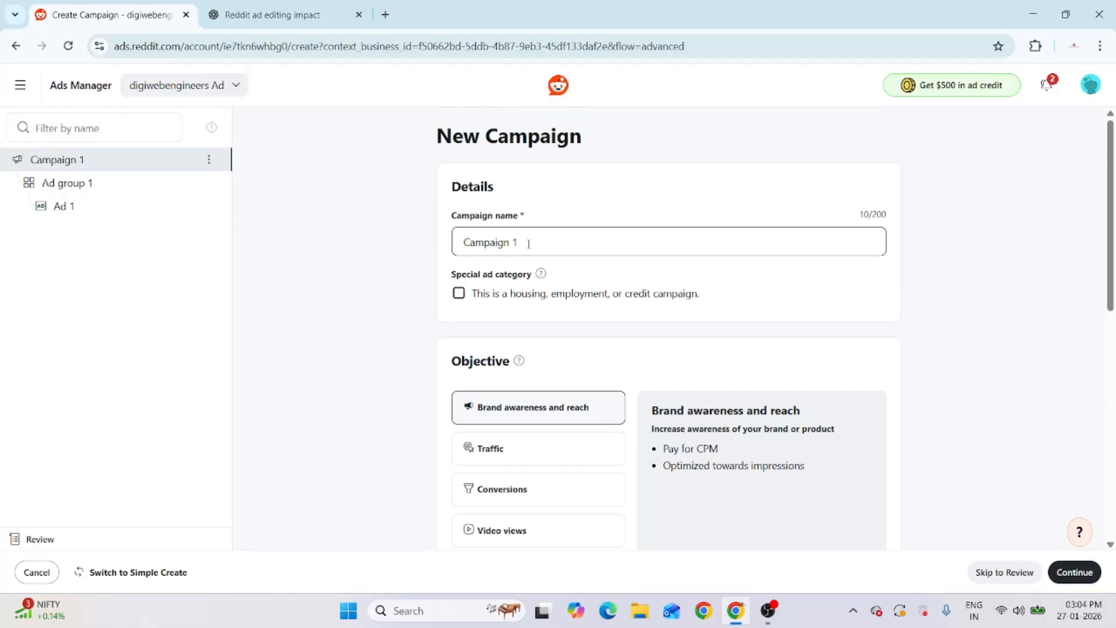
key(BackSpace)
text(2)
click(510, 451)
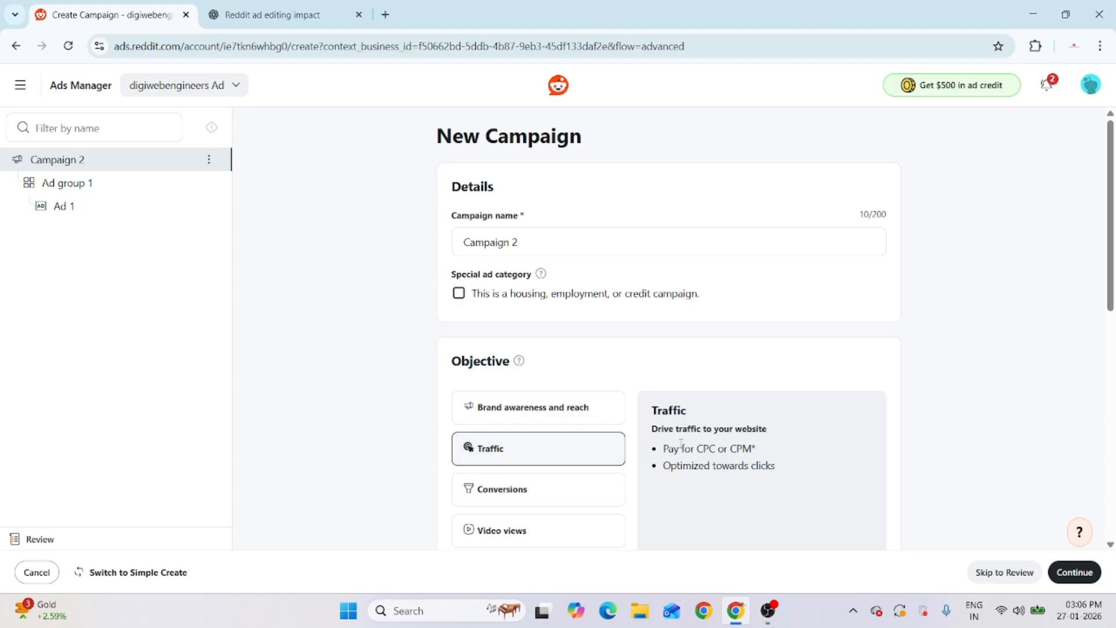
scroll(698, 459, down, 7)
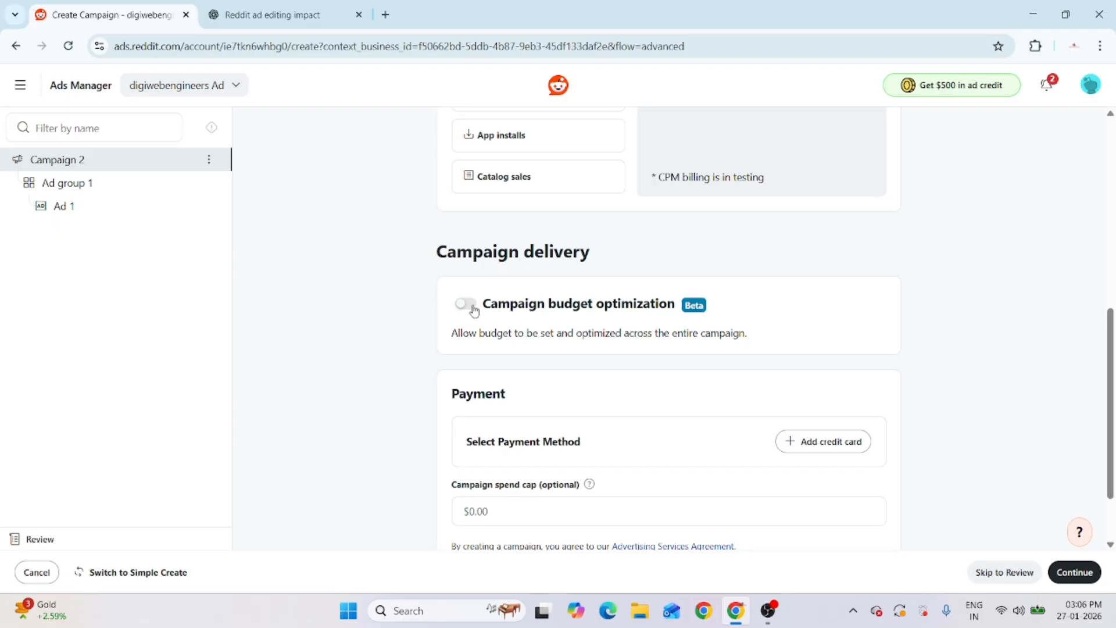
scroll(475, 317, down, 2)
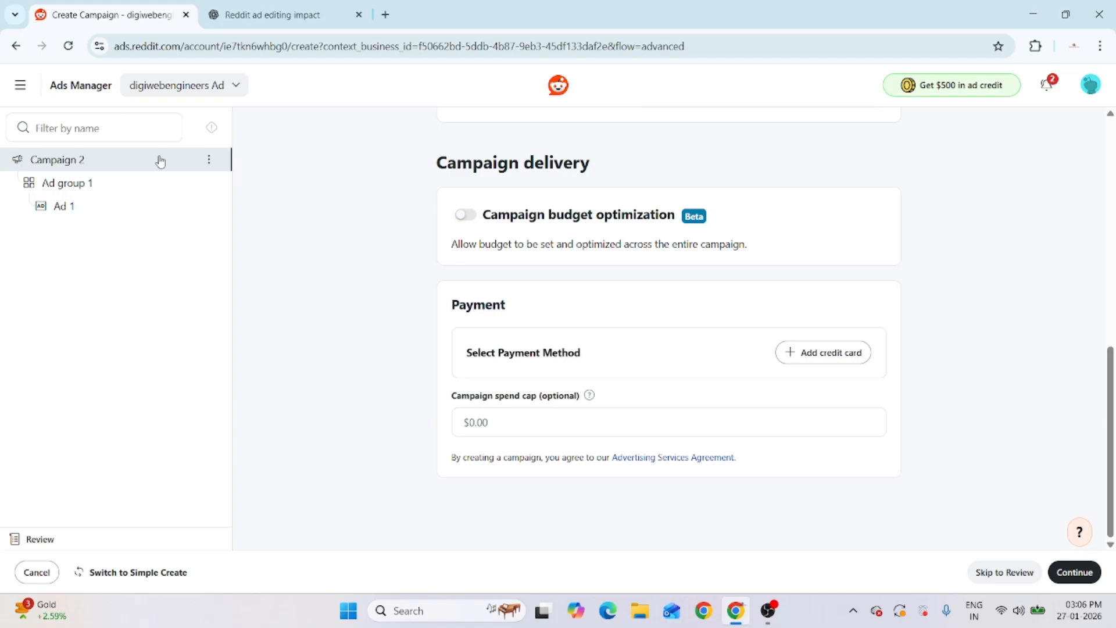
Continue to the ad group page and dismiss the saved audience chooser without applying one
click(1075, 572)
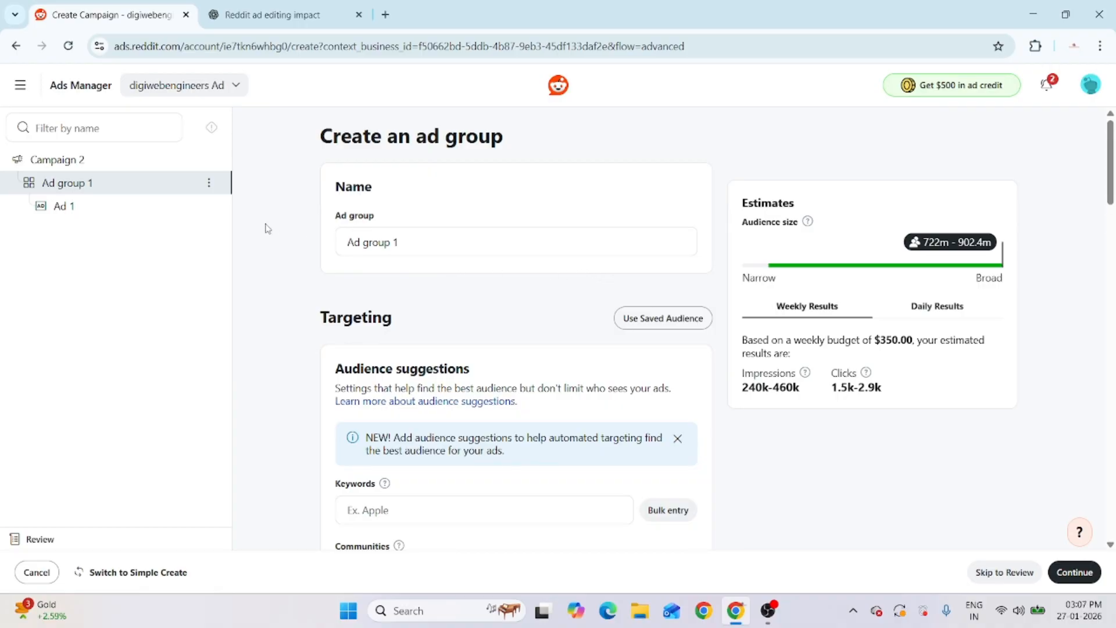
scroll(599, 324, down, 1)
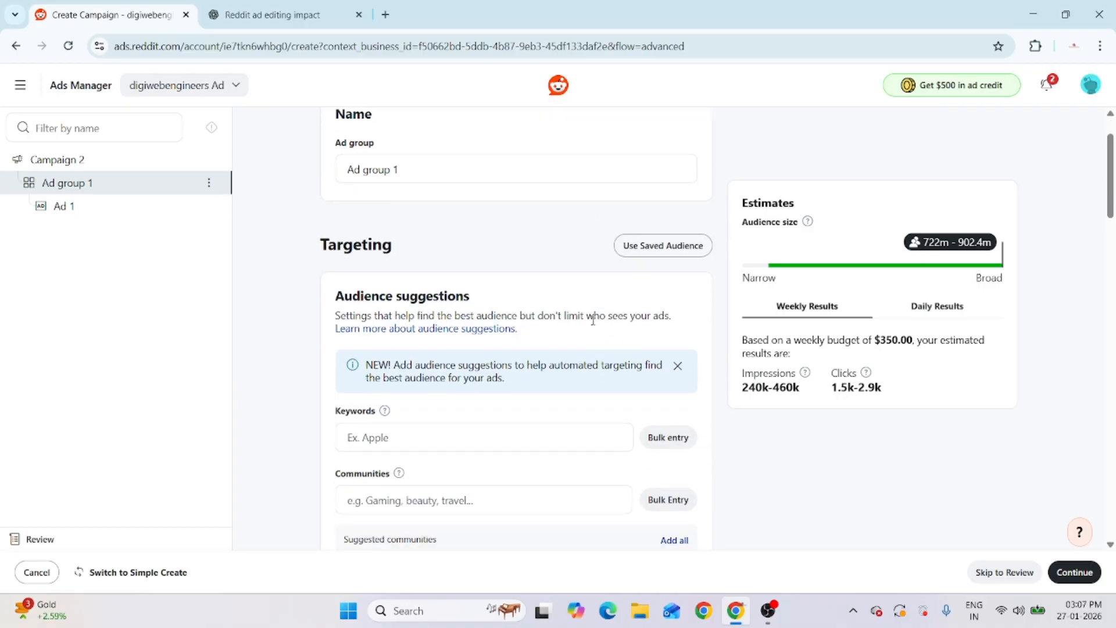
click(655, 251)
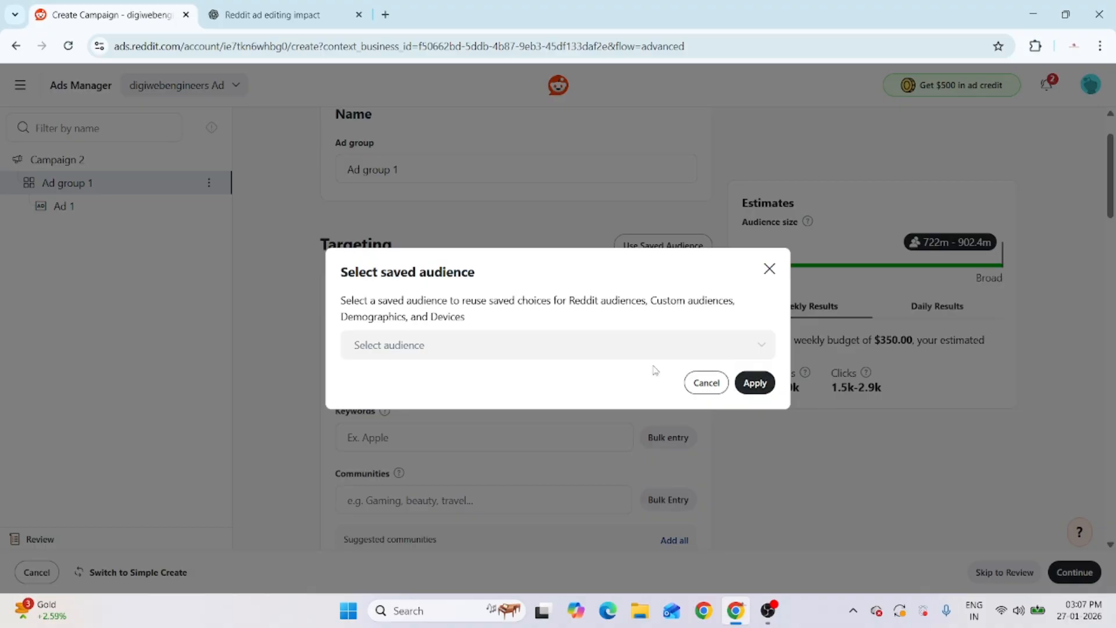
click(769, 269)
scroll(608, 357, down, 2)
click(366, 290)
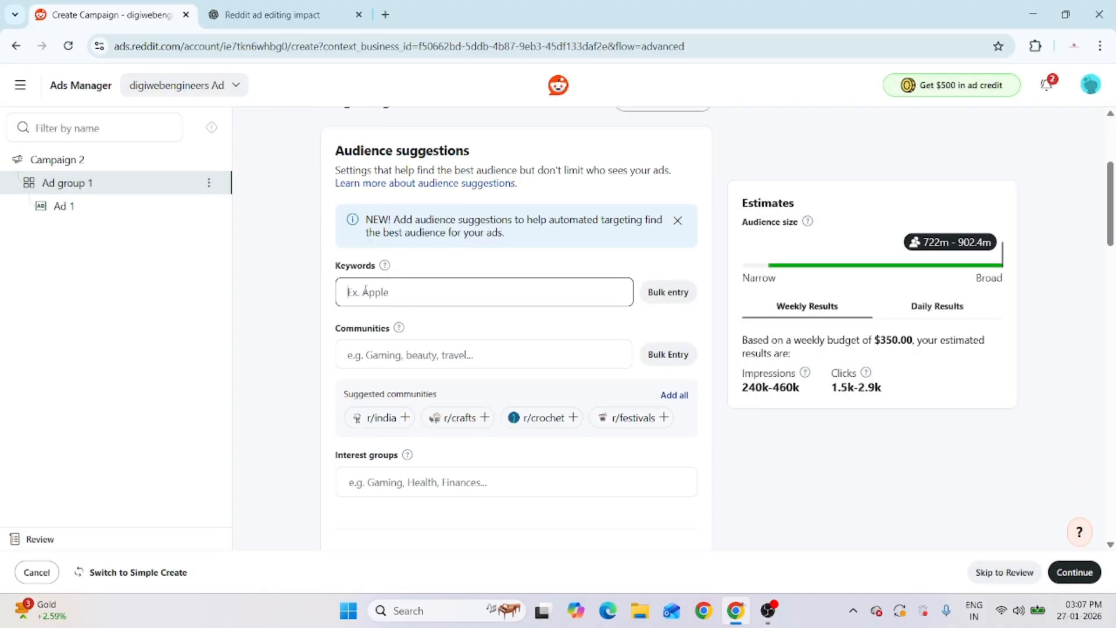
Add keywords digital marketing, analytics, marketing strategy, cloud computing, cybersecurity, analyst, software development and pundits
text(digital)
click(433, 318)
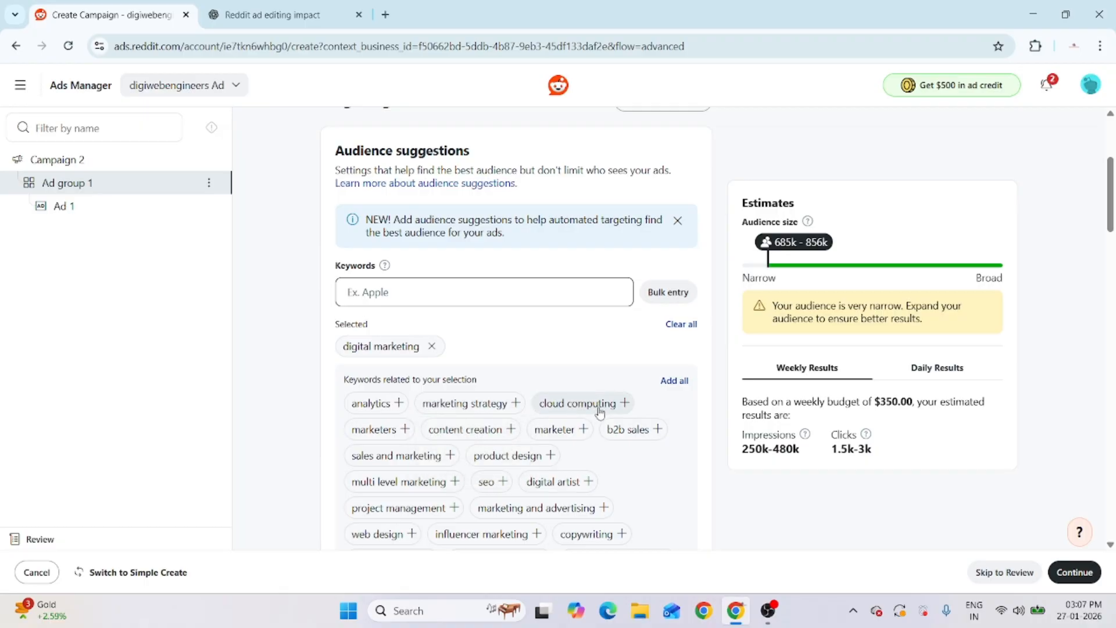
click(395, 407)
click(396, 408)
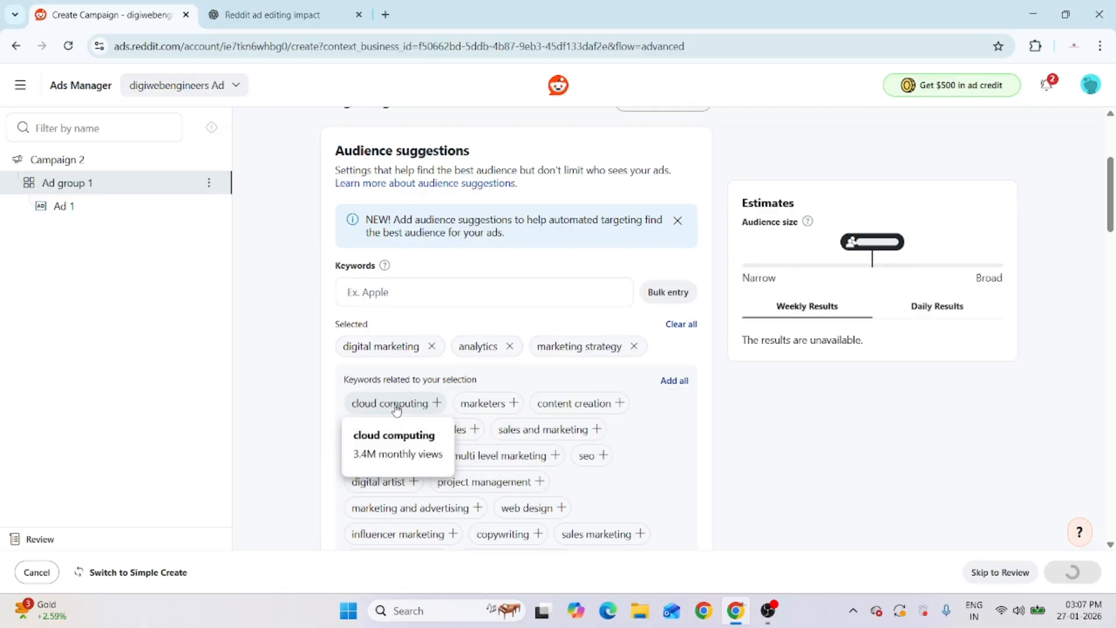
click(396, 407)
click(381, 429)
click(377, 430)
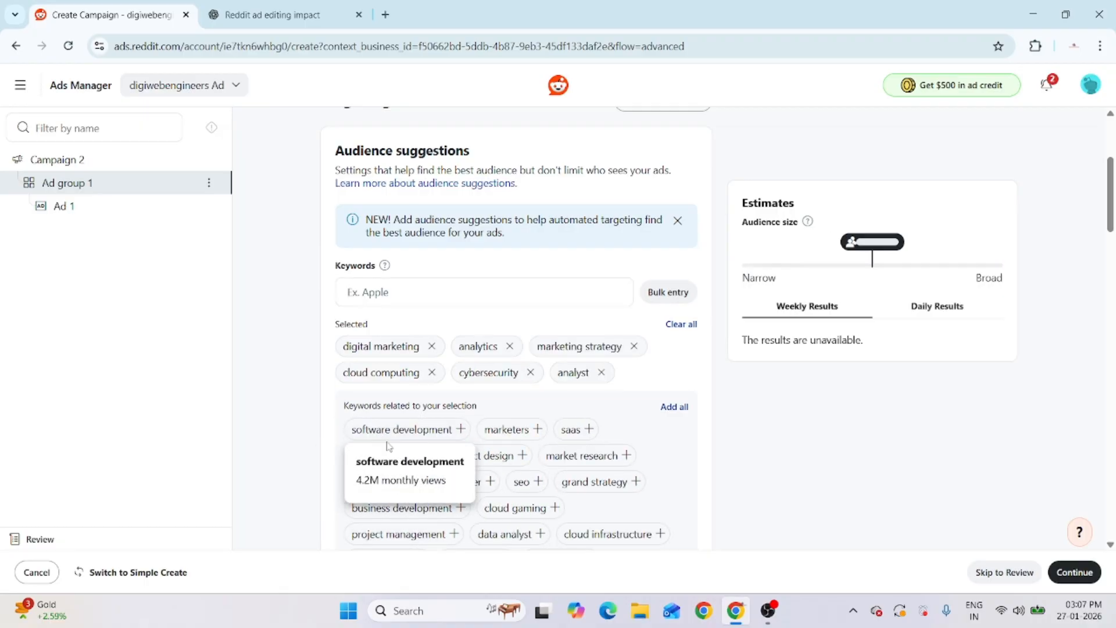
click(388, 430)
click(372, 456)
Add keywords game development, software engineering, content creation, graphic design, ux, software and developer
scroll(405, 384, down, 3)
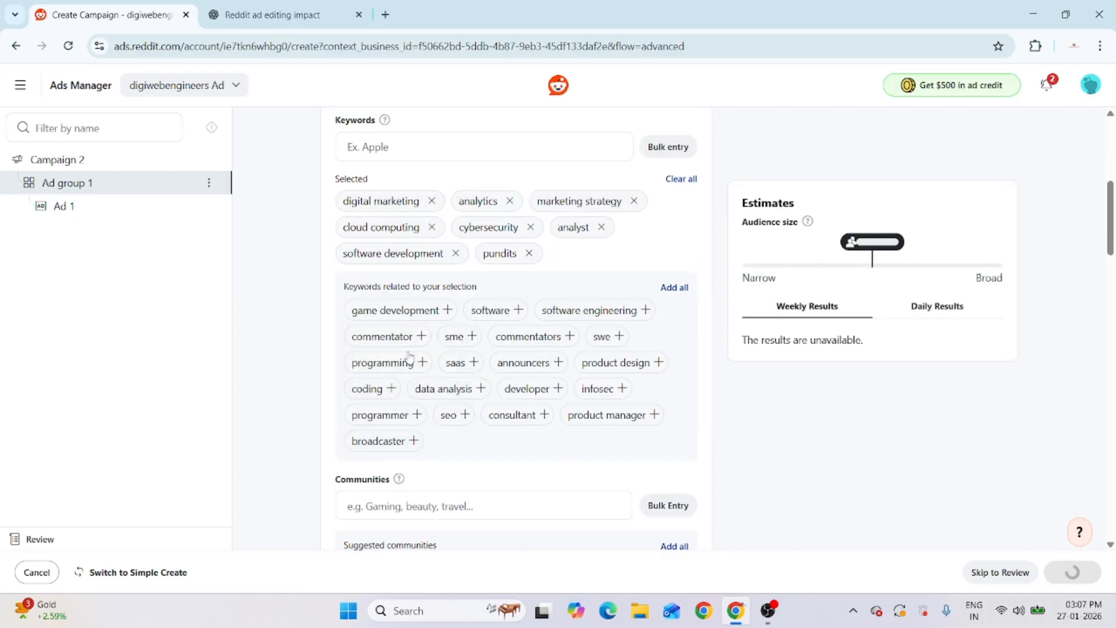
click(398, 313)
click(364, 313)
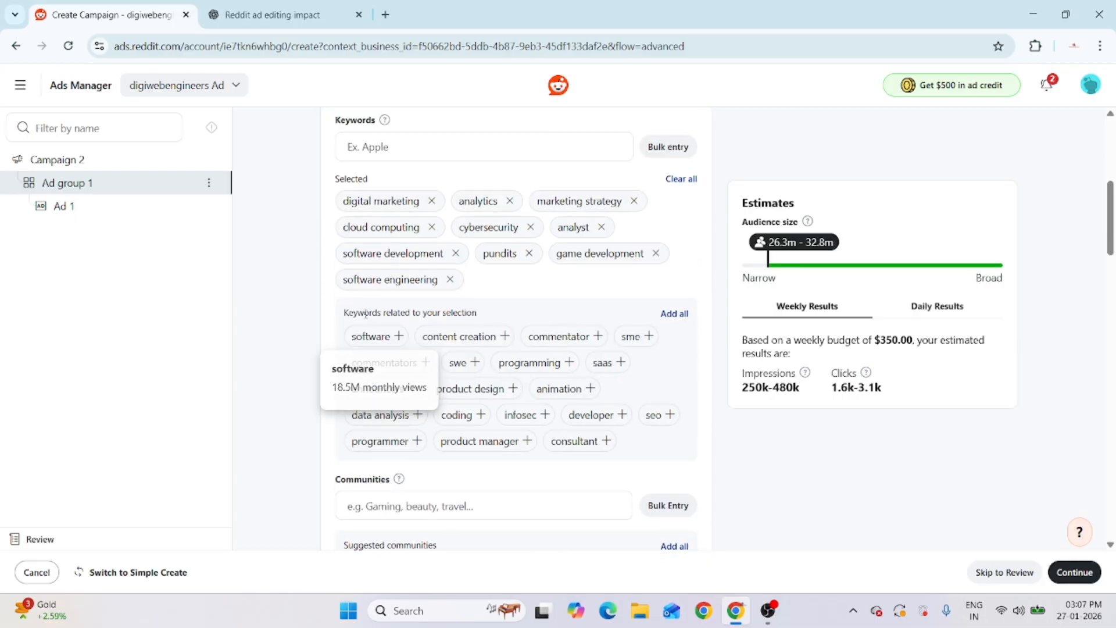
click(459, 336)
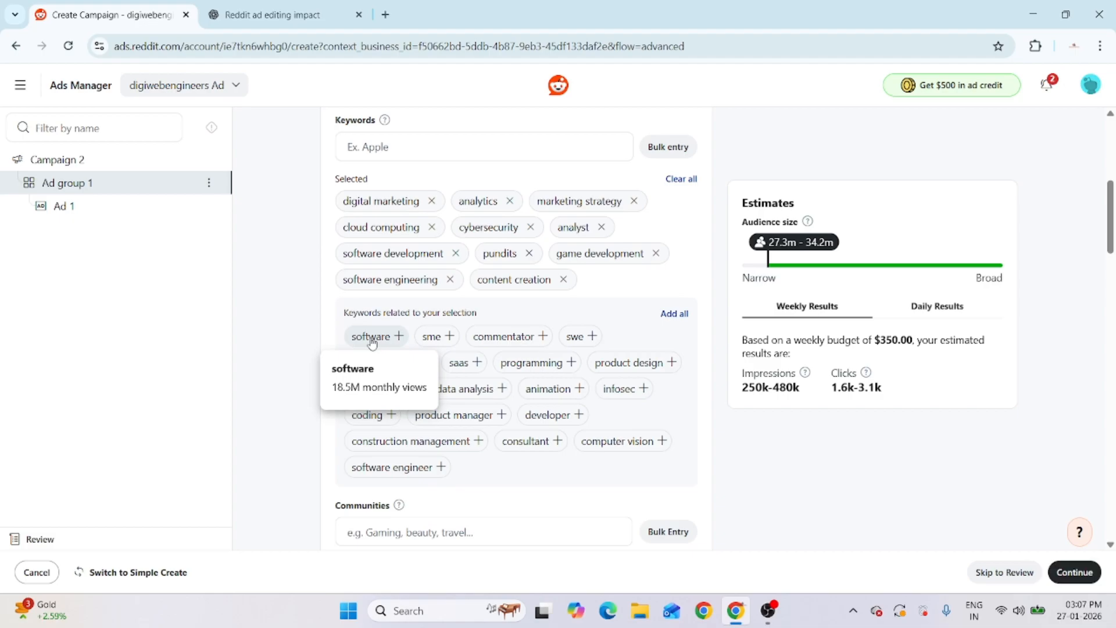
click(372, 342)
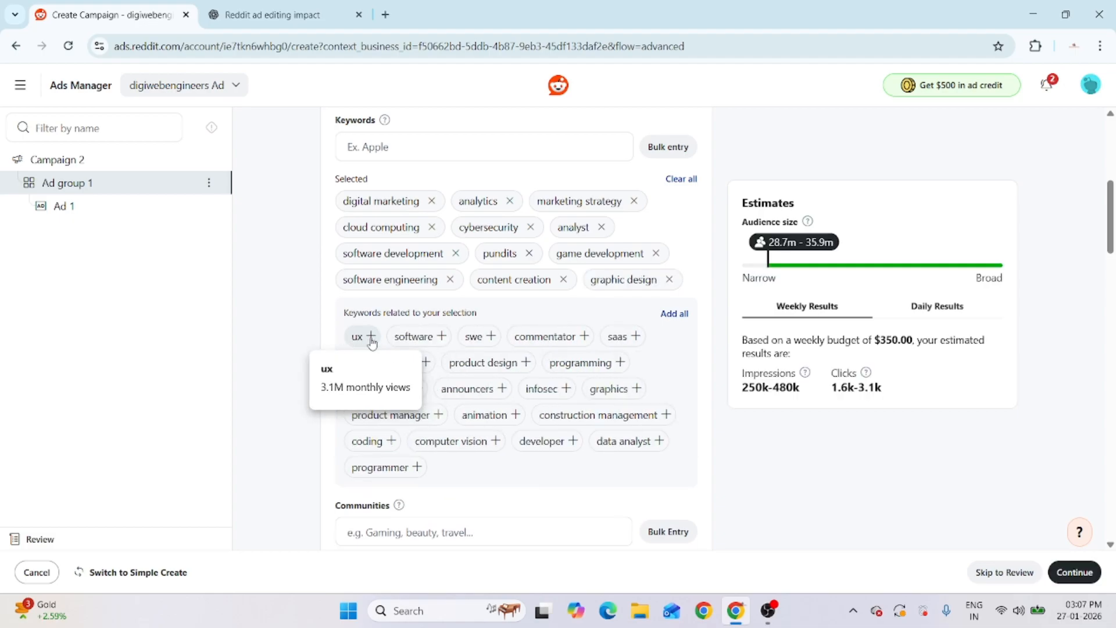
click(372, 341)
click(387, 364)
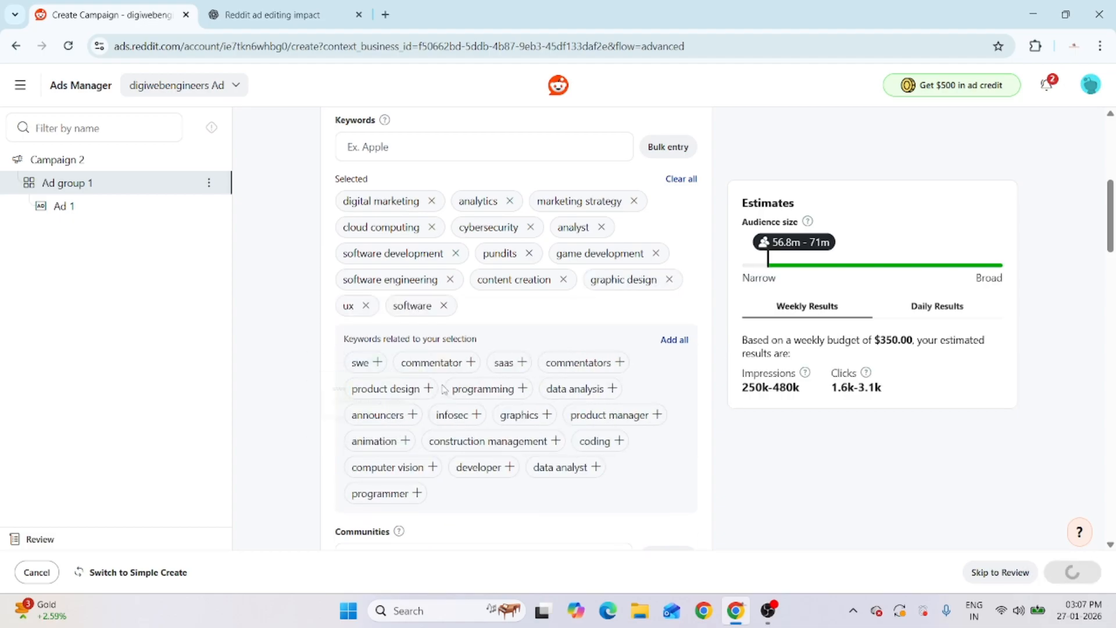
click(419, 441)
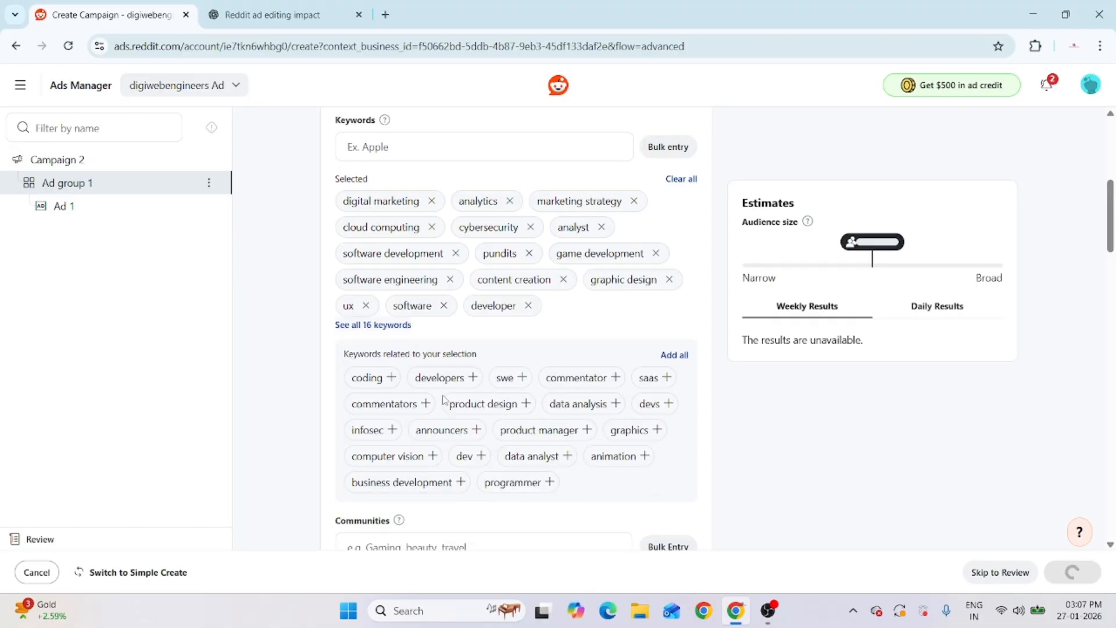
scroll(472, 317, down, 4)
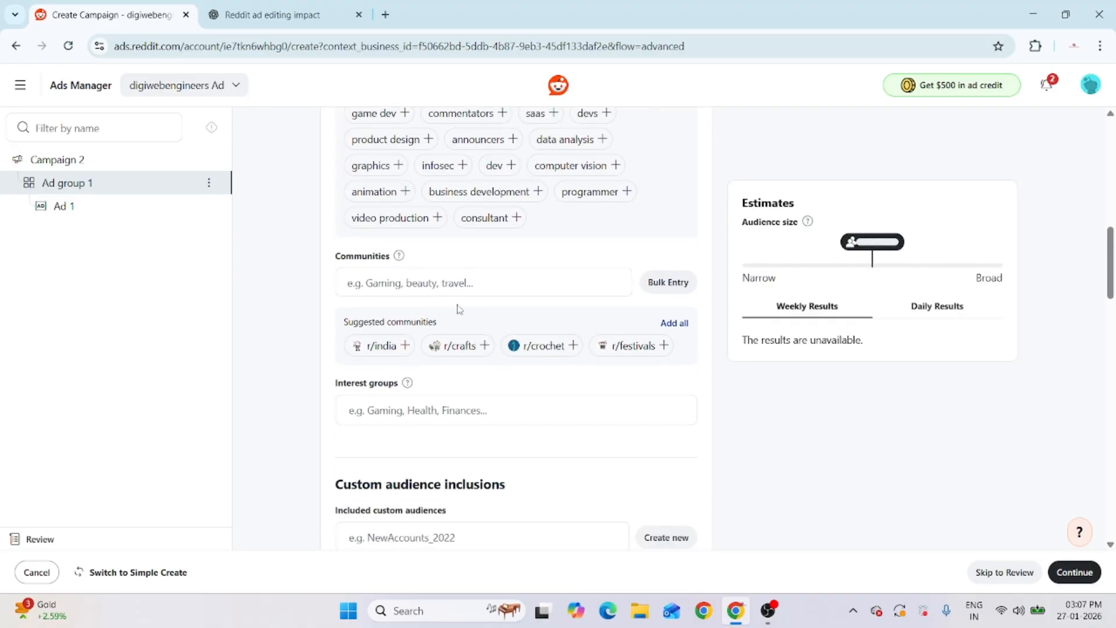
Search 'digital marketing' and target r/DigitalMarketing, r/DigitalMarketingHack, r/digital_marketing, r/SEO_Digital_Marketing and r/marketing
click(447, 285)
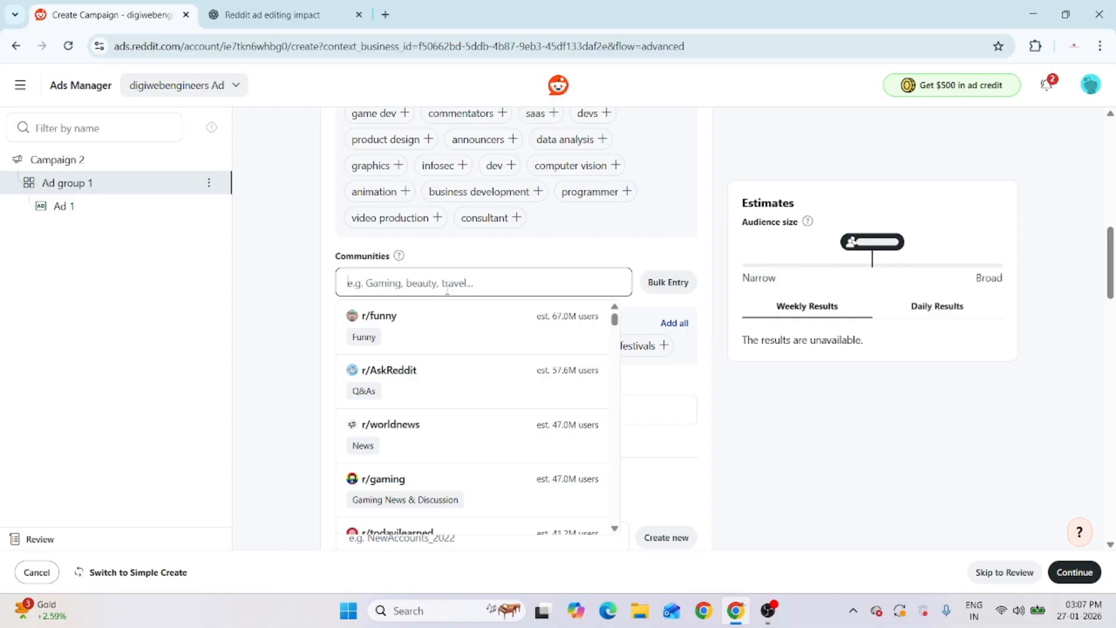
text(digital marketing)
click(445, 316)
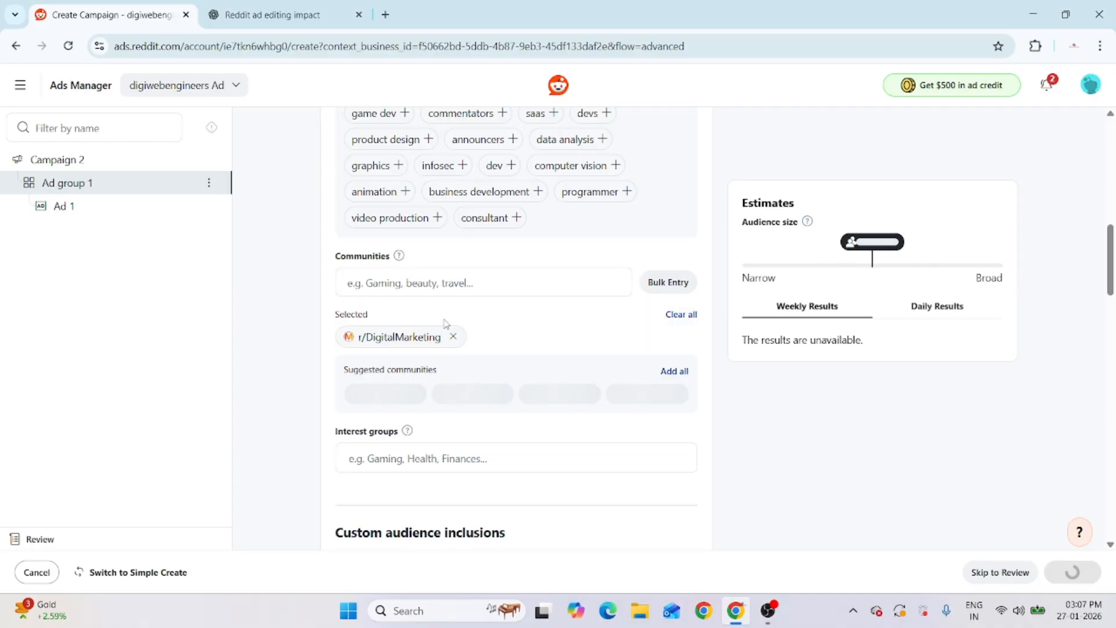
click(599, 425)
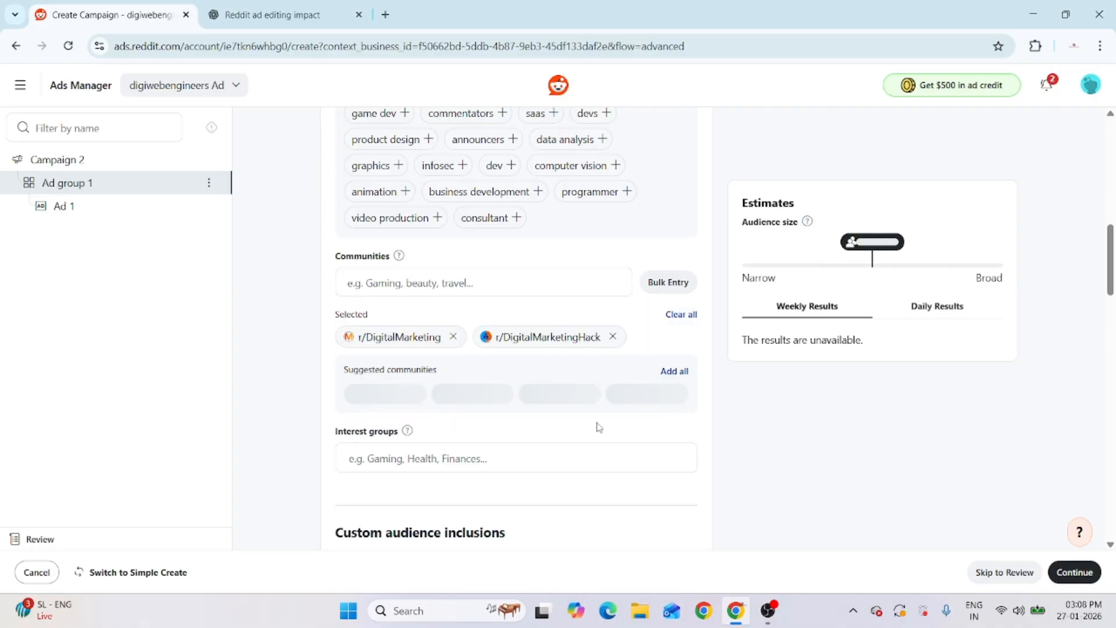
click(436, 427)
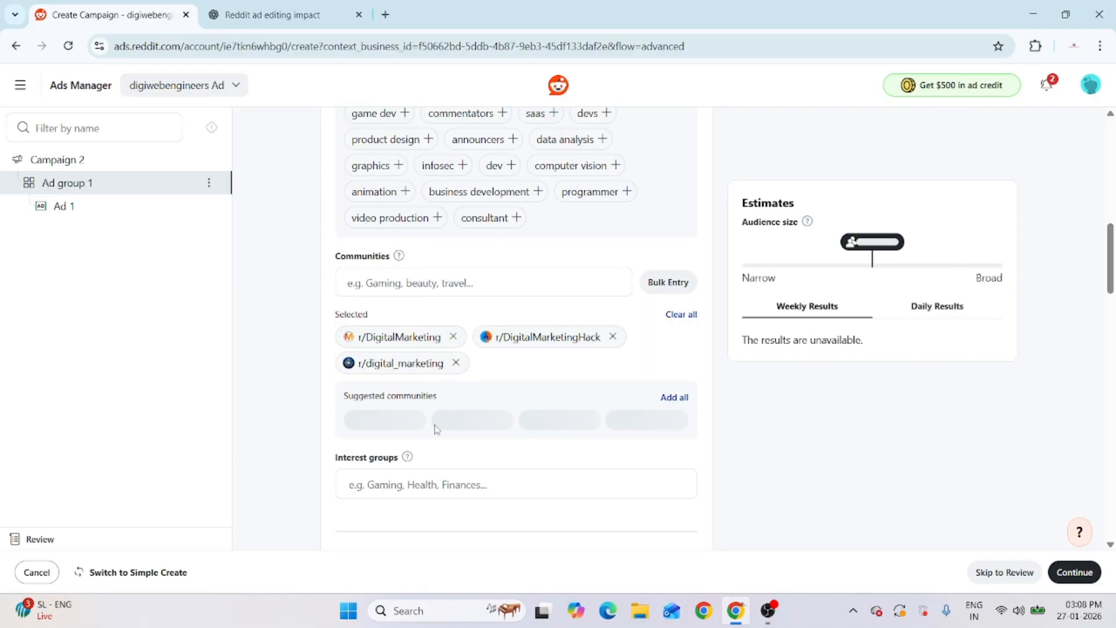
click(505, 451)
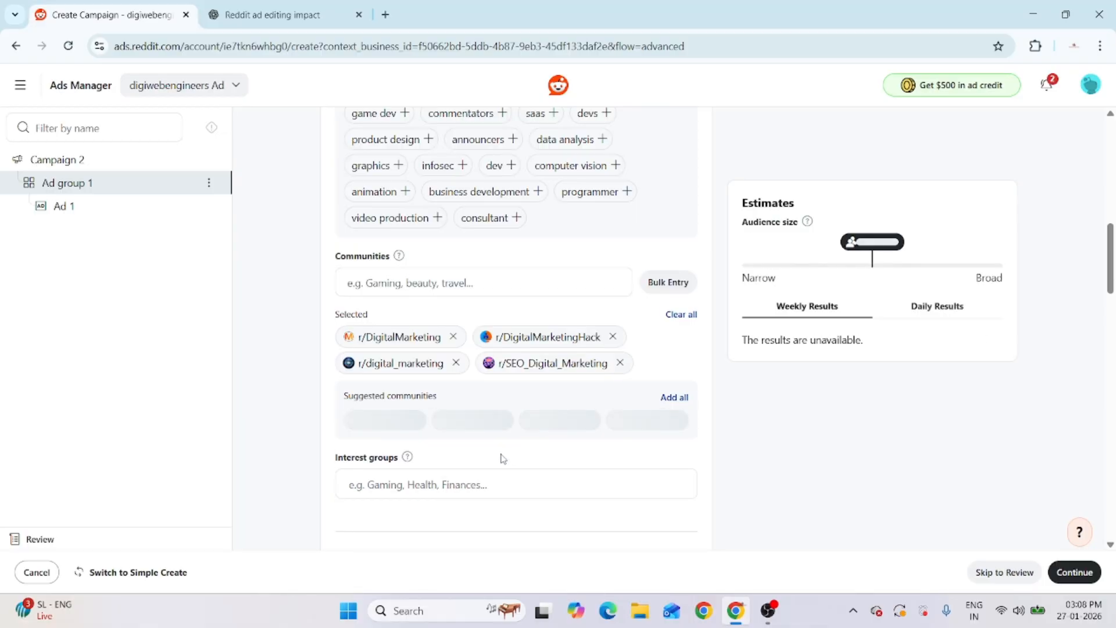
click(387, 448)
Select the Industries, Business & Finance, News & Education and Technology & Computing interest groups
scroll(498, 511, down, 2)
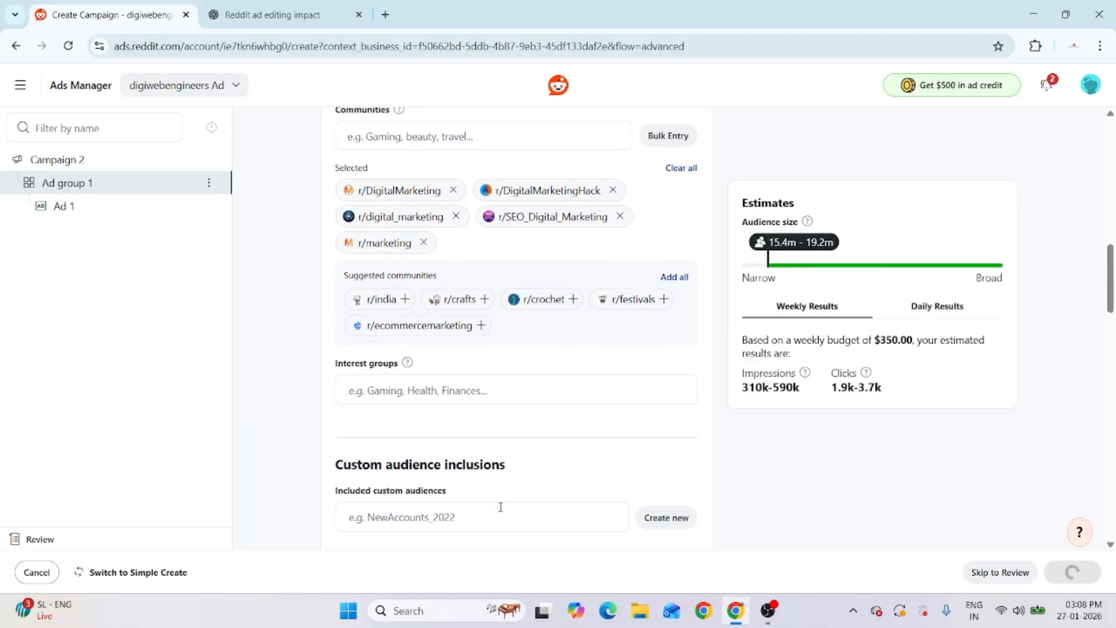
scroll(501, 507, down, 2)
click(406, 246)
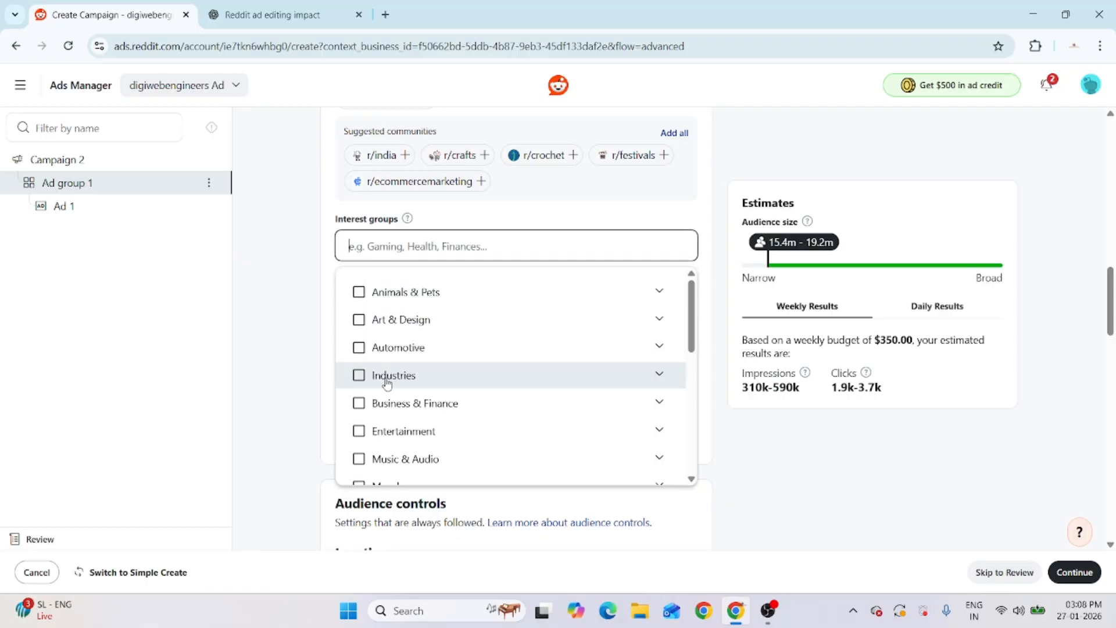
click(360, 376)
click(358, 404)
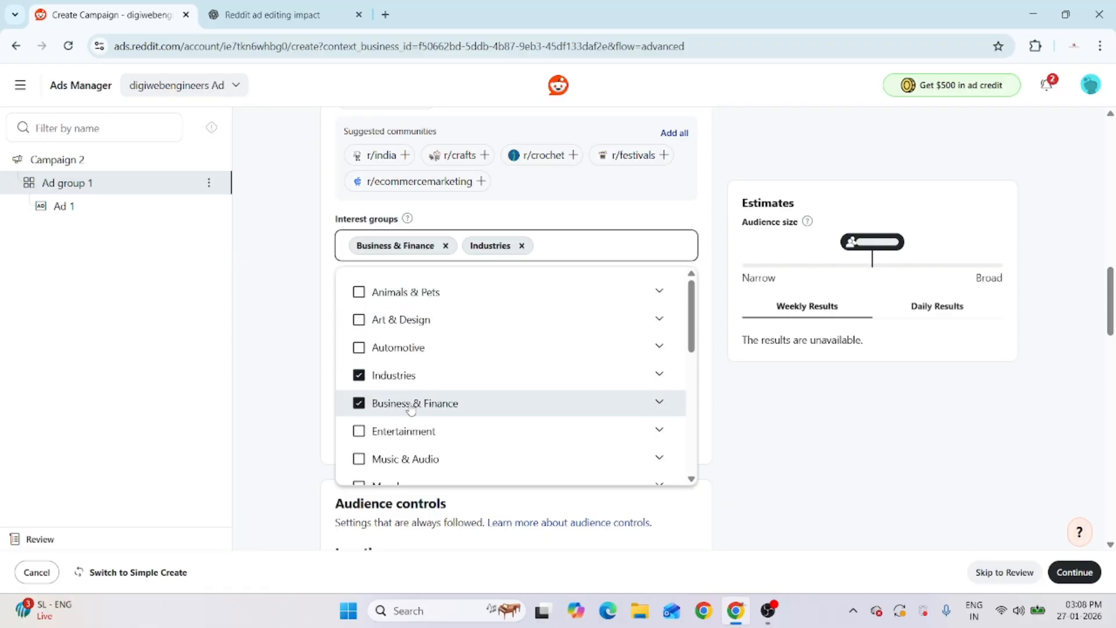
scroll(413, 411, down, 5)
scroll(413, 412, down, 2)
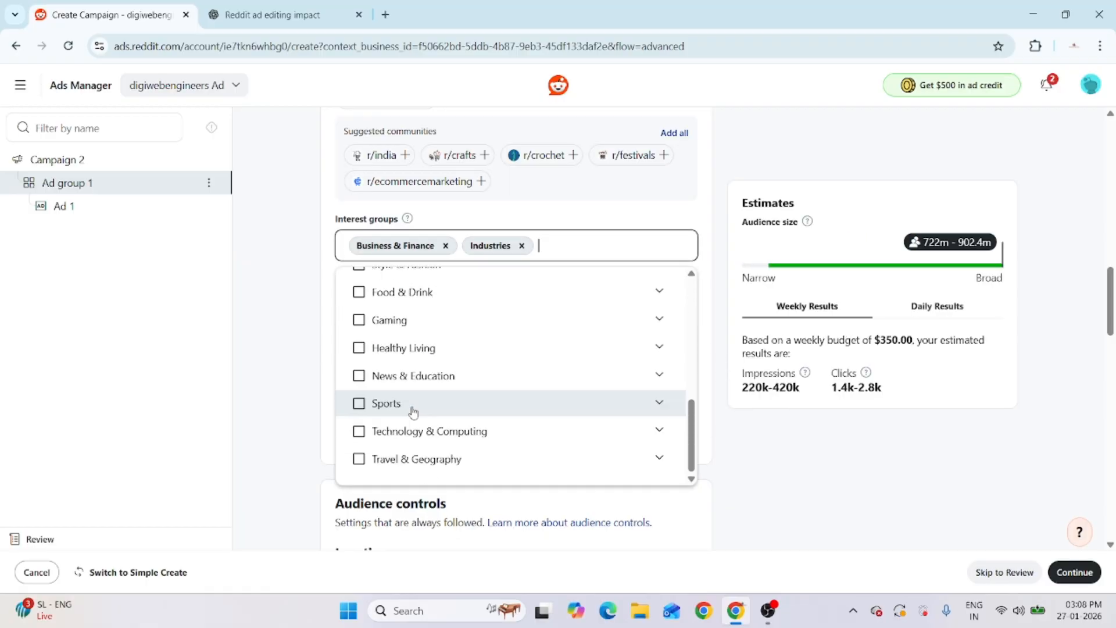
click(359, 377)
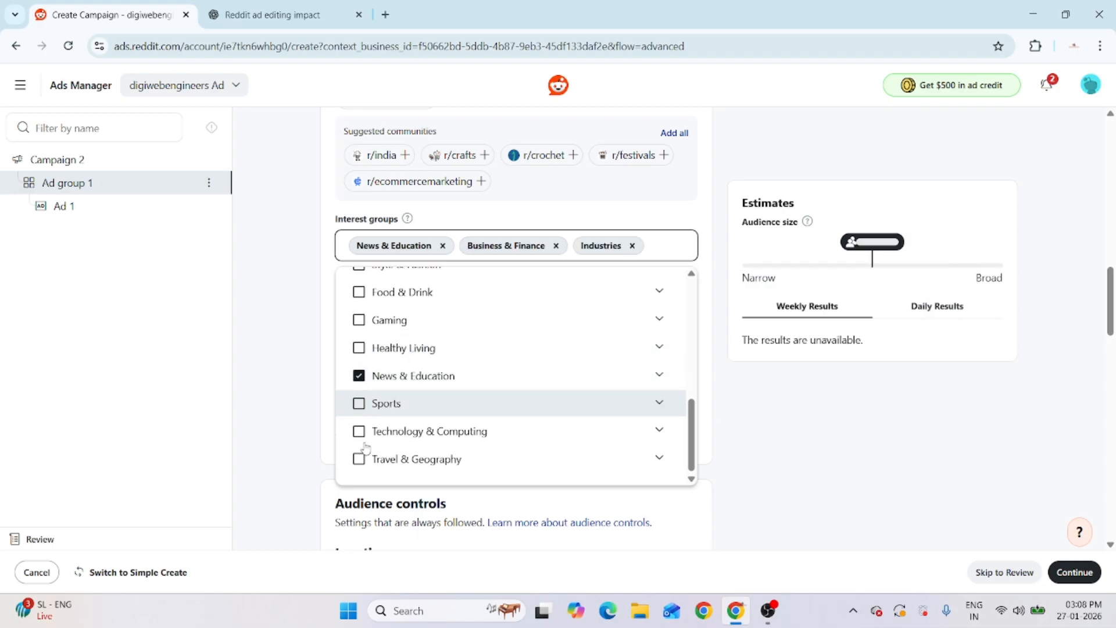
click(357, 429)
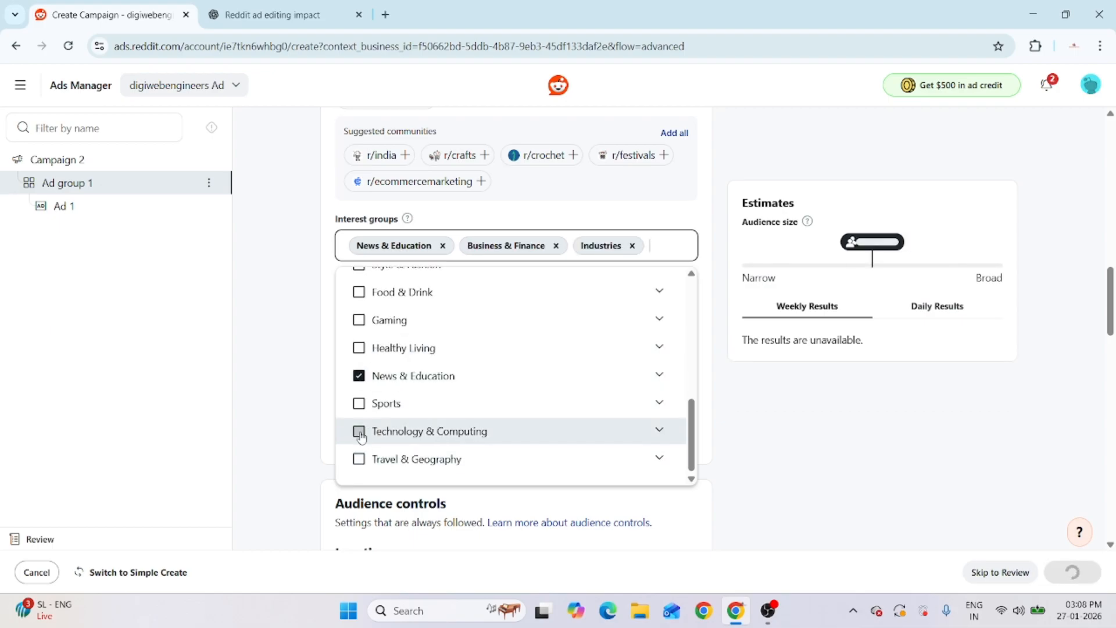
click(289, 324)
Find no existing custom audiences to include and begin creating a new one
scroll(509, 417, down, 3)
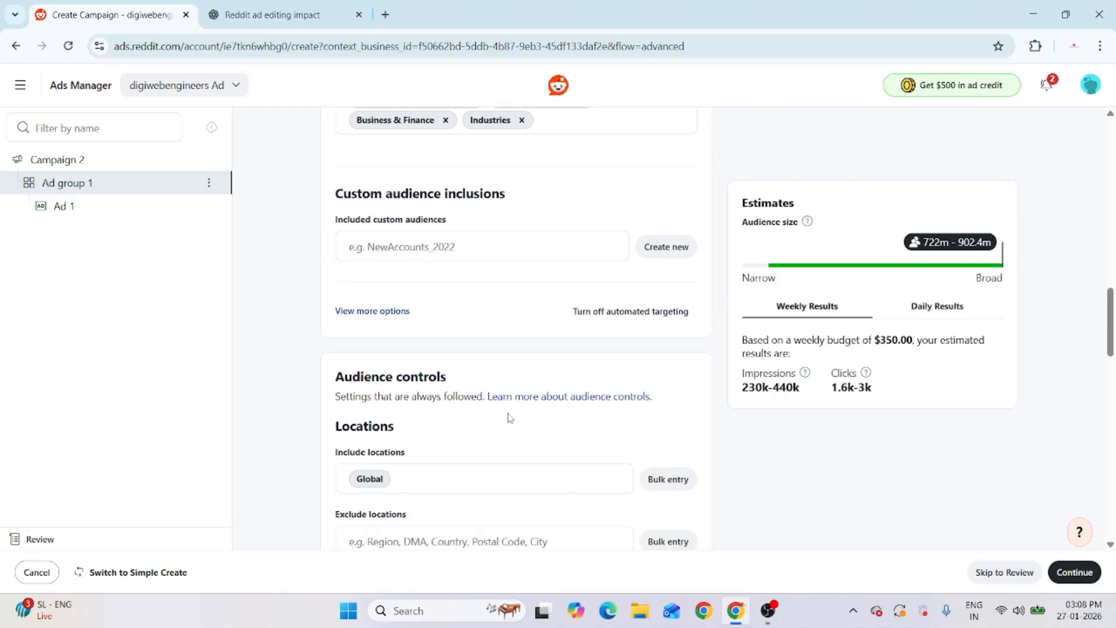
scroll(494, 351, up, 3)
scroll(565, 447, down, 1)
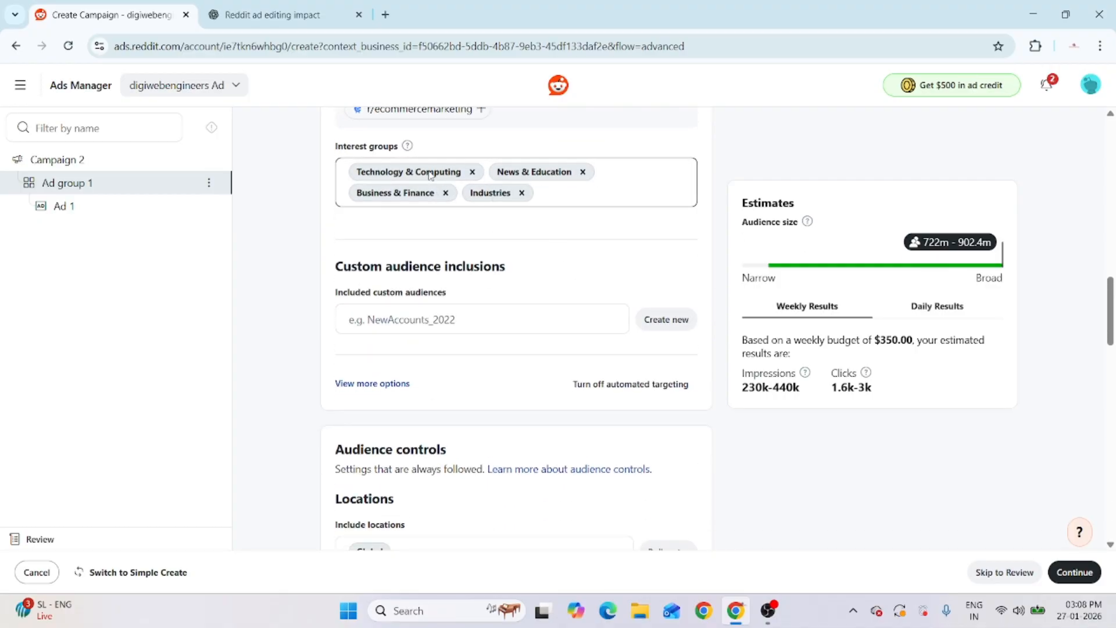
click(426, 321)
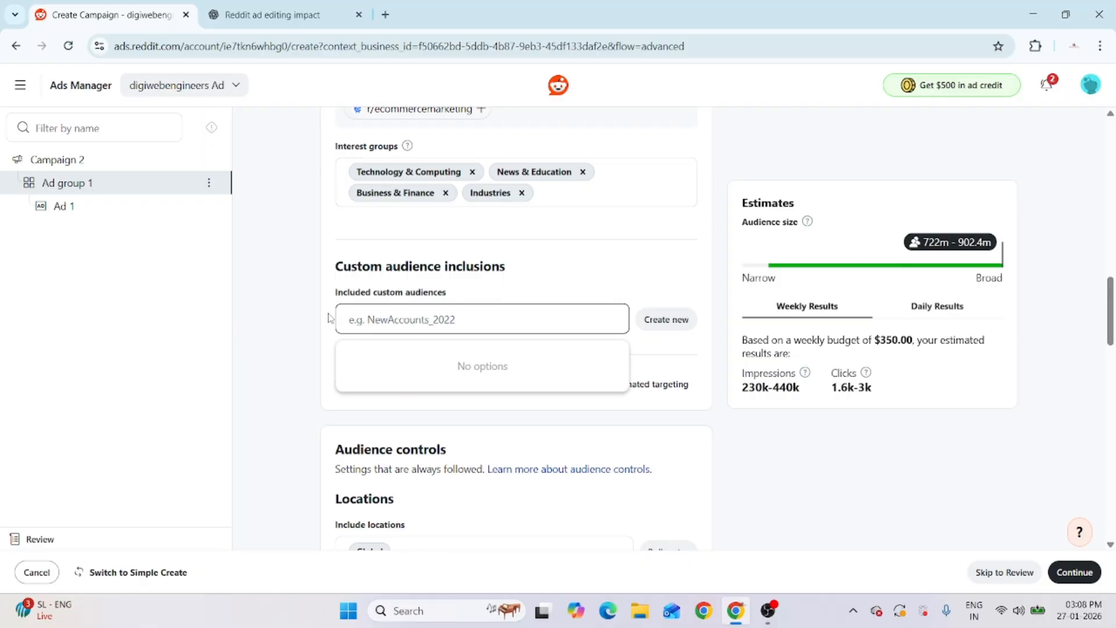
click(309, 316)
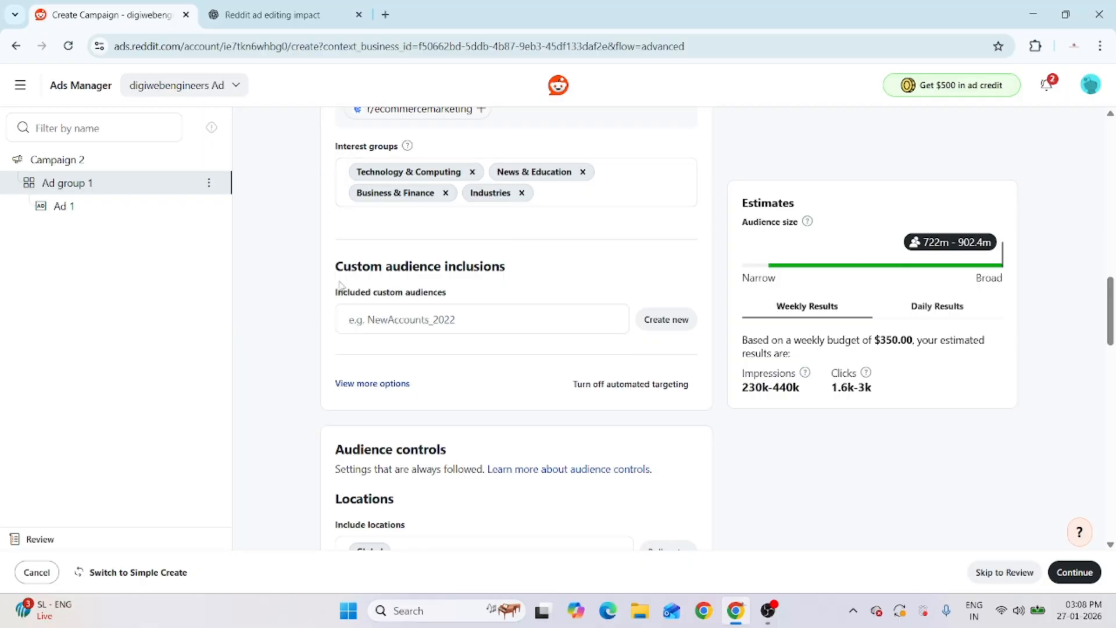
click(663, 319)
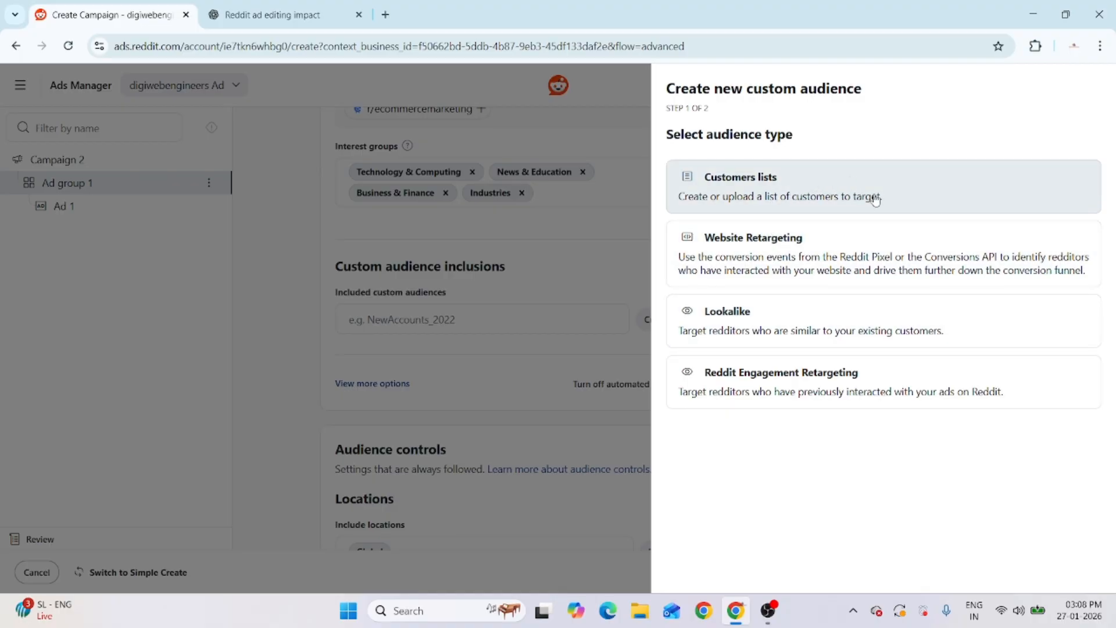
Define Website Retargeting audience 'digiweb' with Add to Cart, Purchase and Sign Up events, 90-day lookback
click(796, 254)
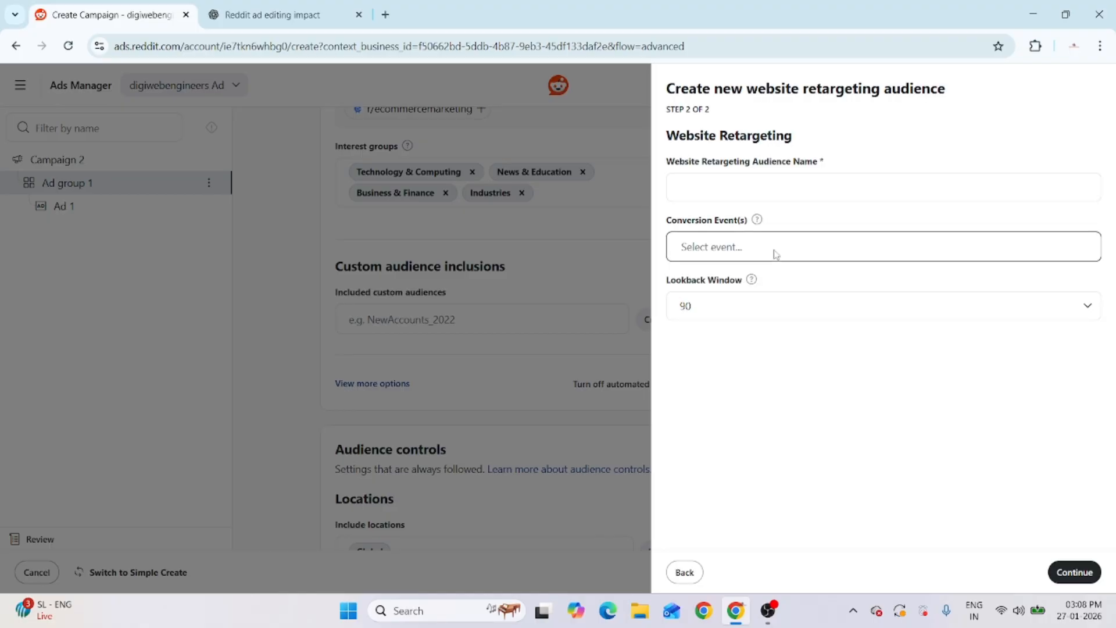
click(763, 259)
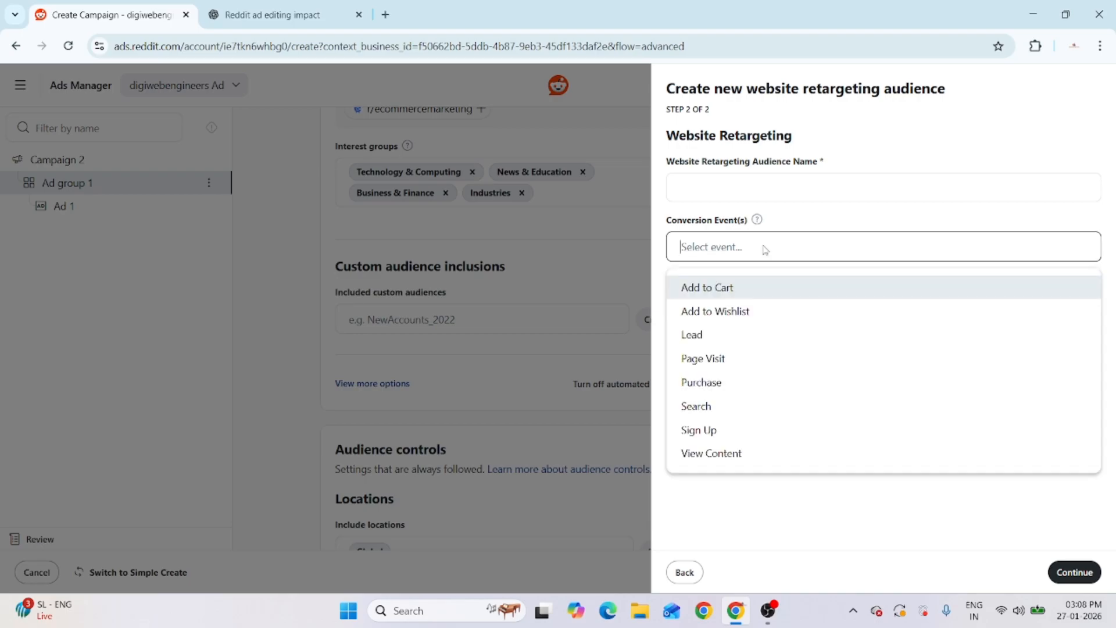
click(754, 295)
click(764, 249)
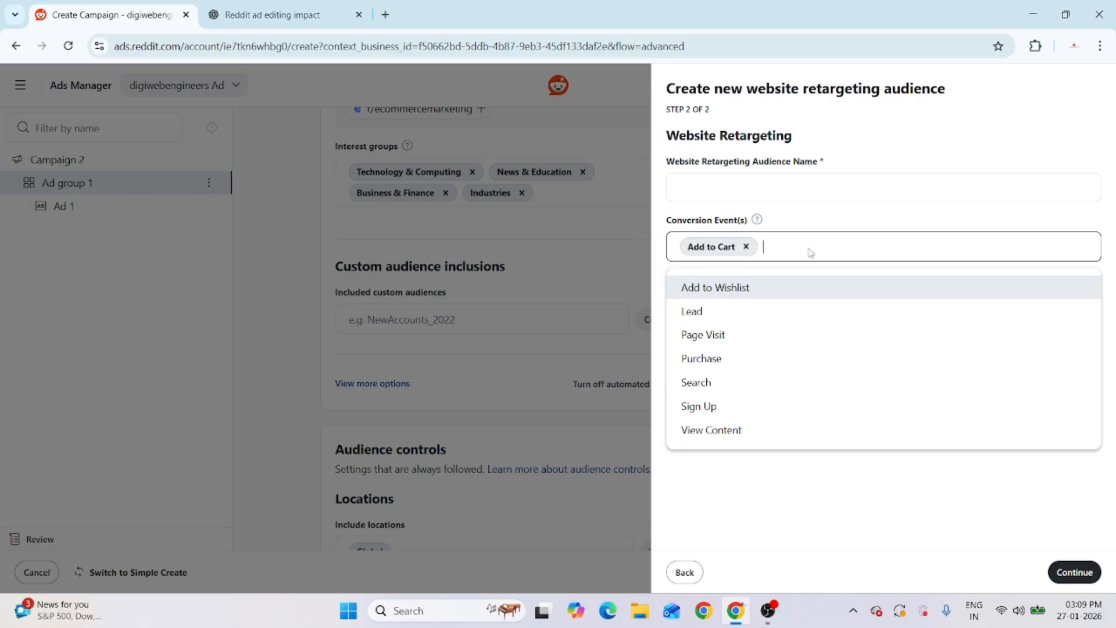
click(759, 358)
click(859, 258)
click(768, 382)
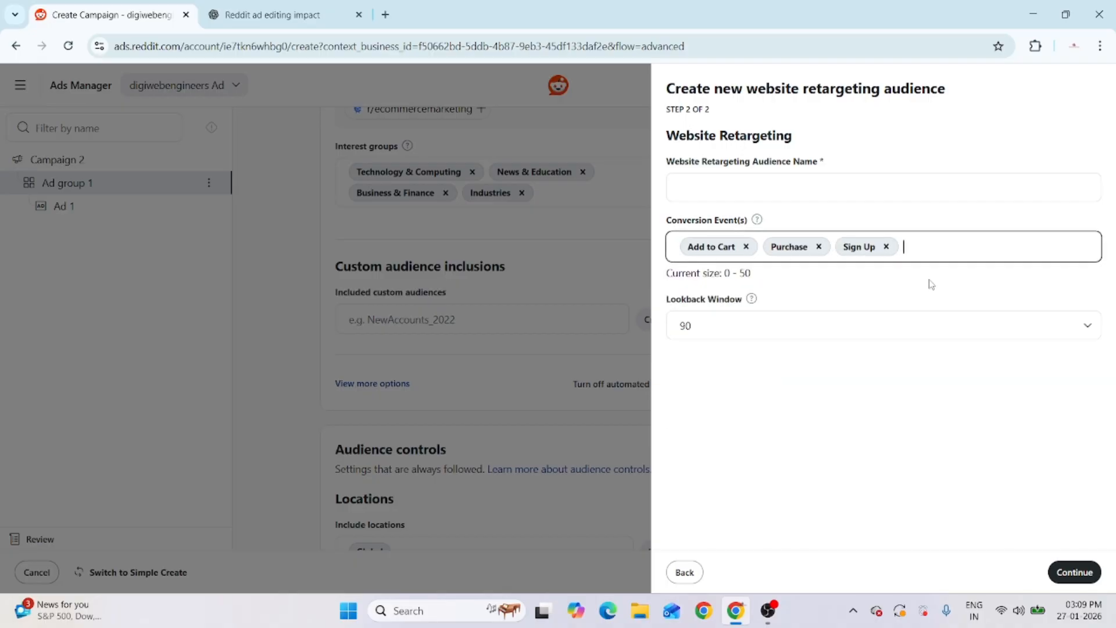
click(765, 327)
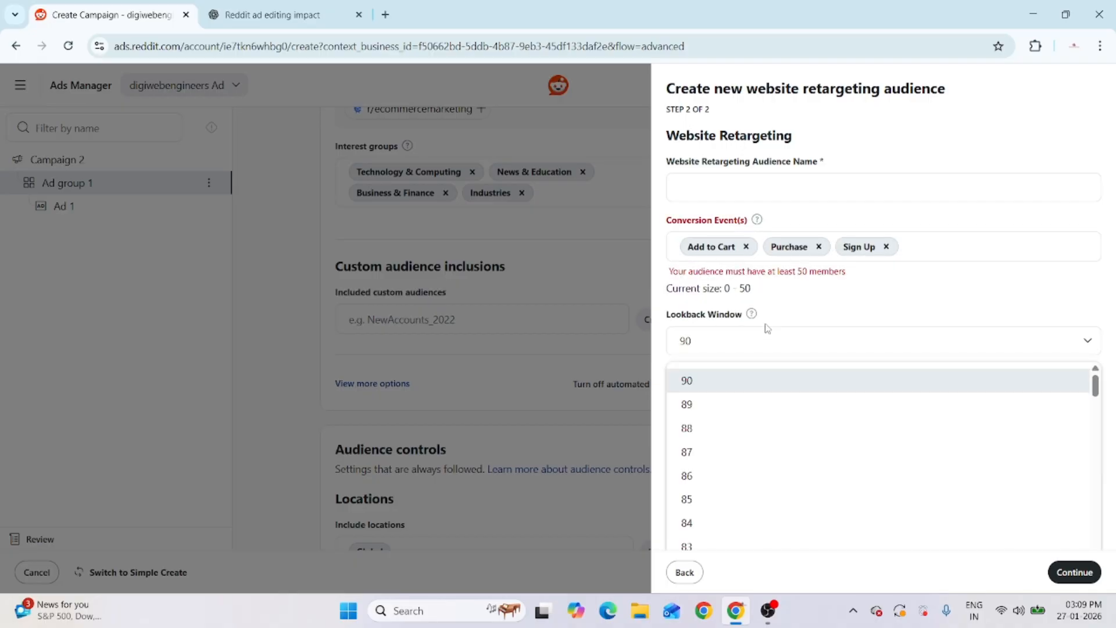
click(720, 385)
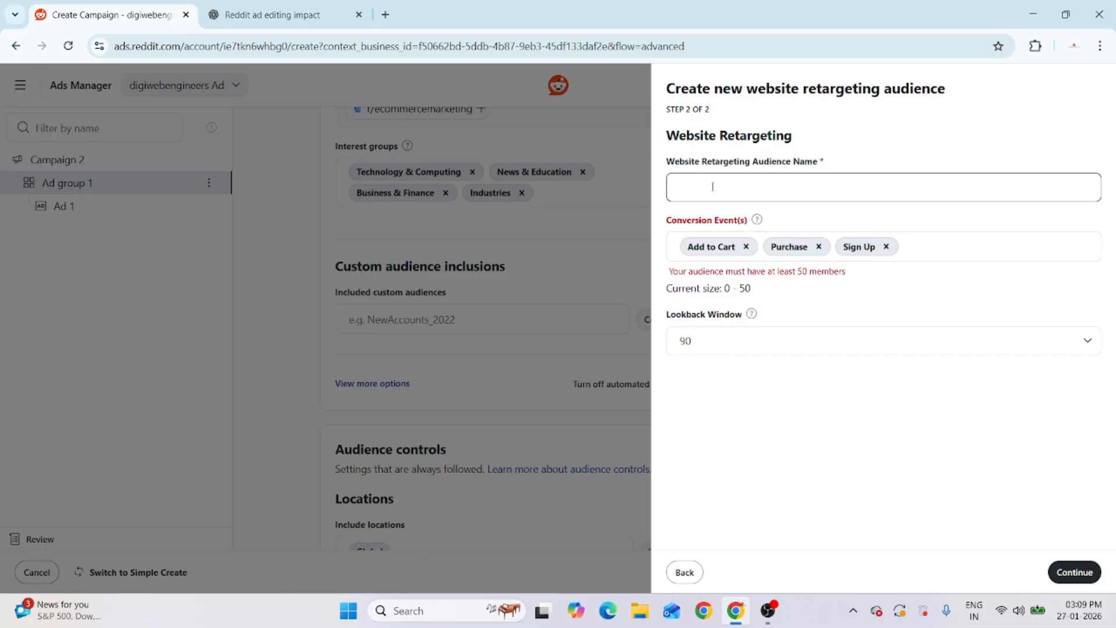
text(igiweb)
Close the retargeting audience form without adding a custom audience
click(684, 573)
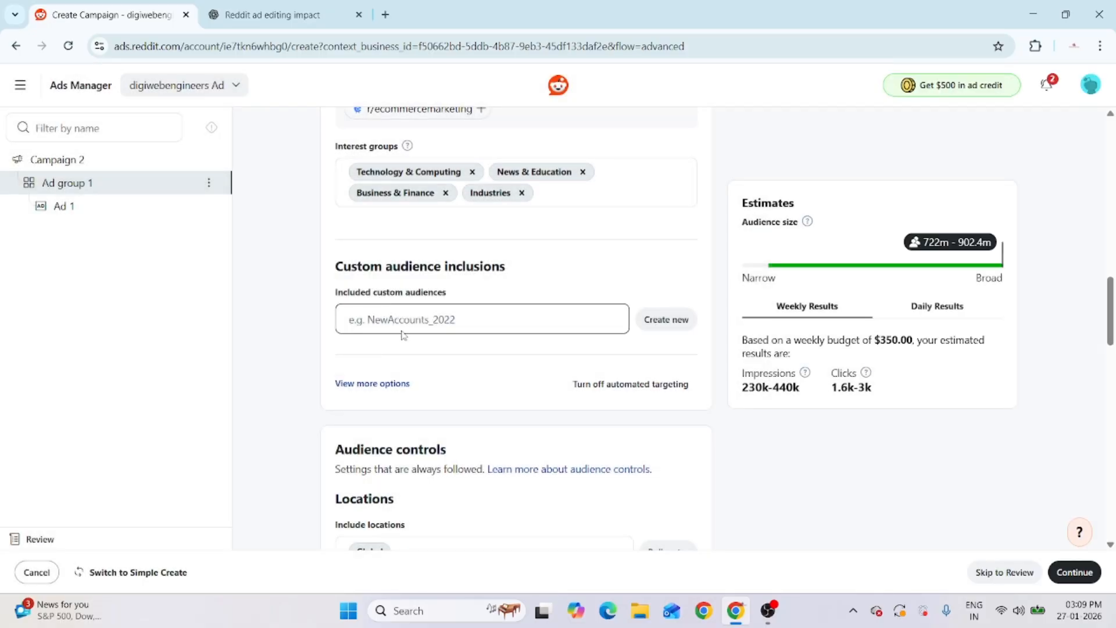
scroll(405, 349, down, 4)
scroll(405, 351, down, 2)
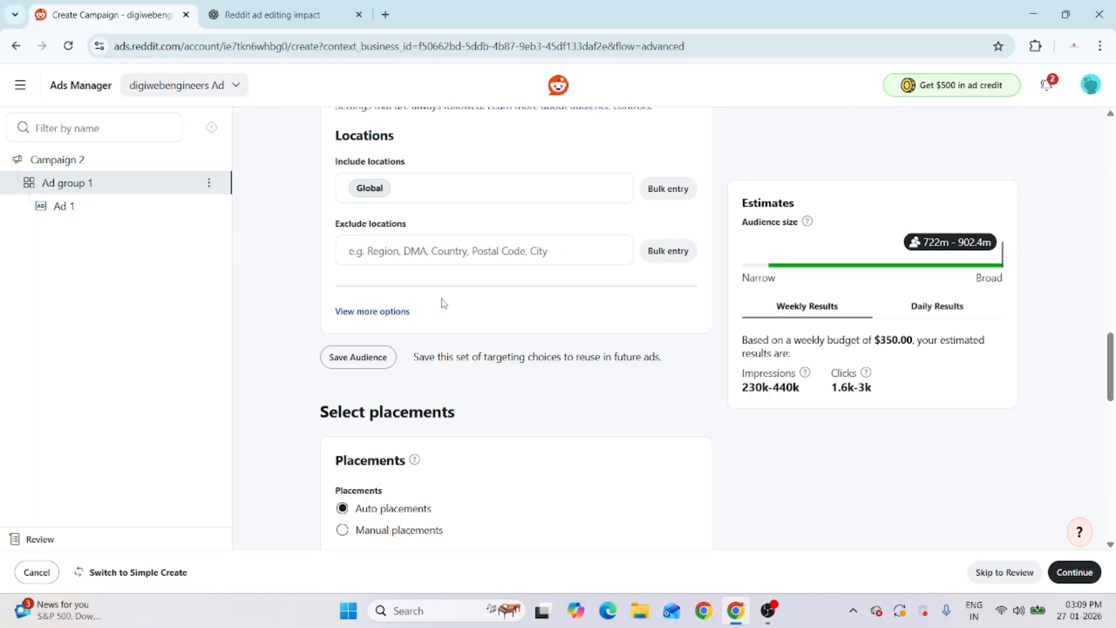
scroll(443, 303, up, 3)
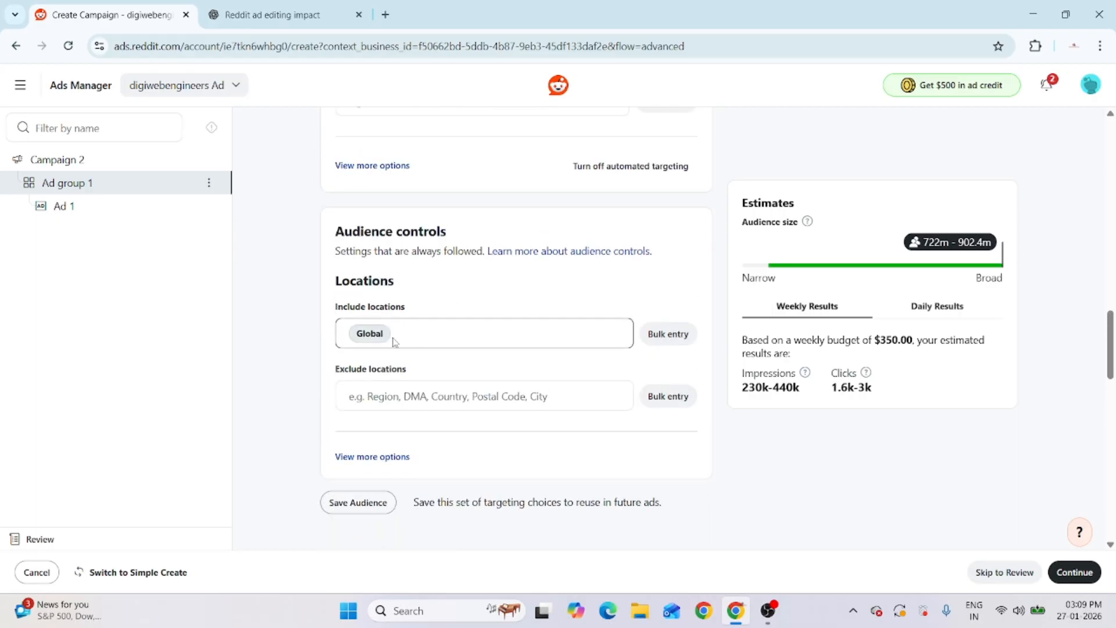
Include Delhi and Jaipur, Rajasthan as the ad group's targeted locations
click(429, 338)
text(delhi)
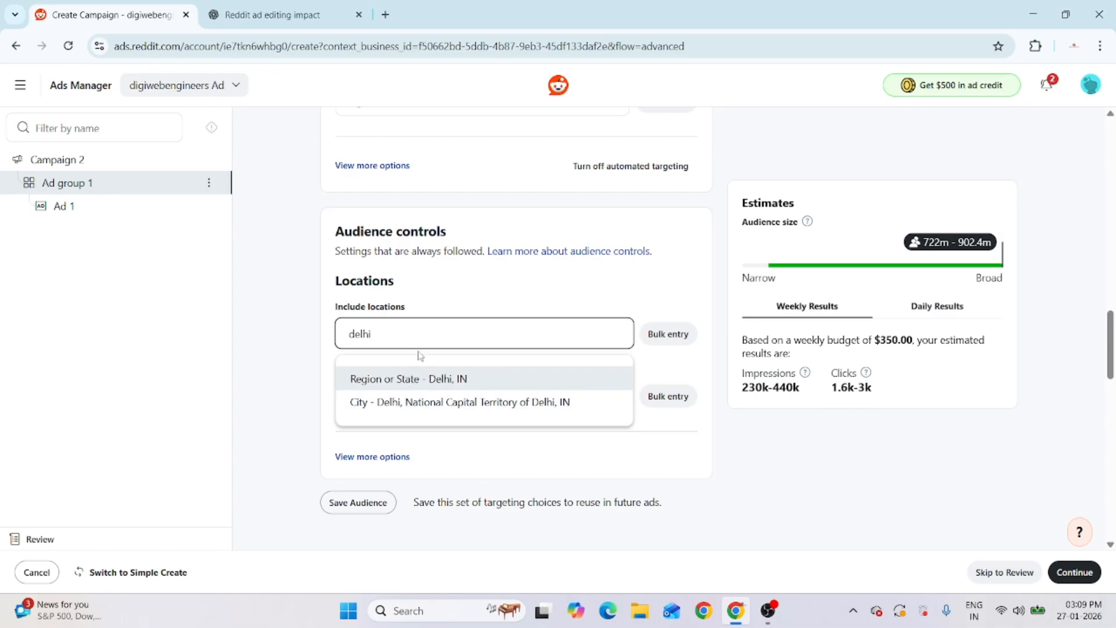
click(438, 406)
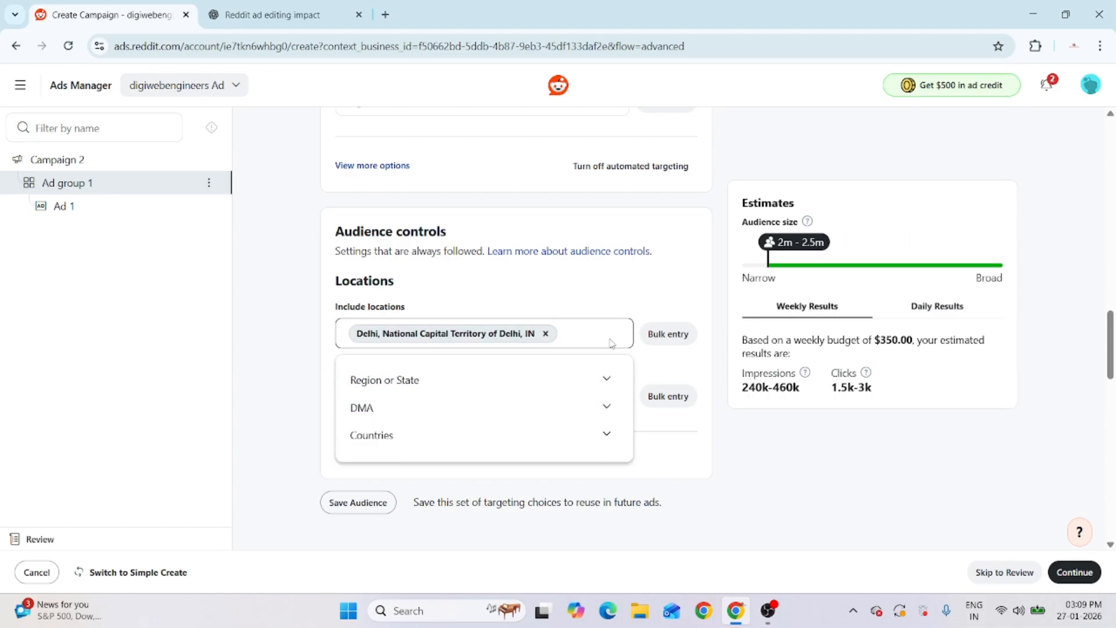
text(jaipur)
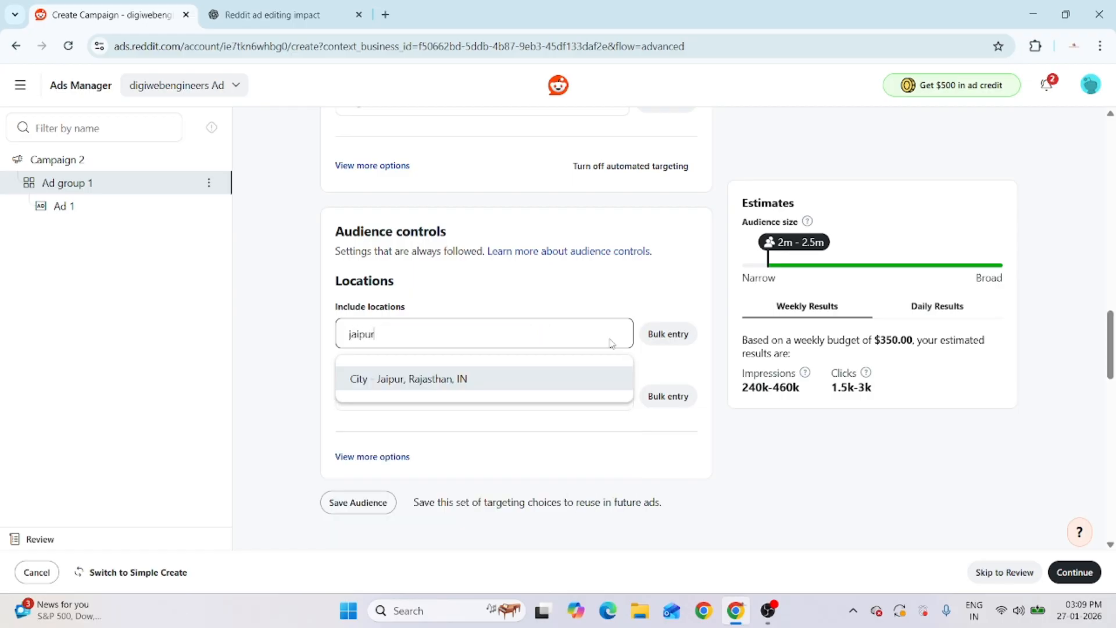
click(538, 381)
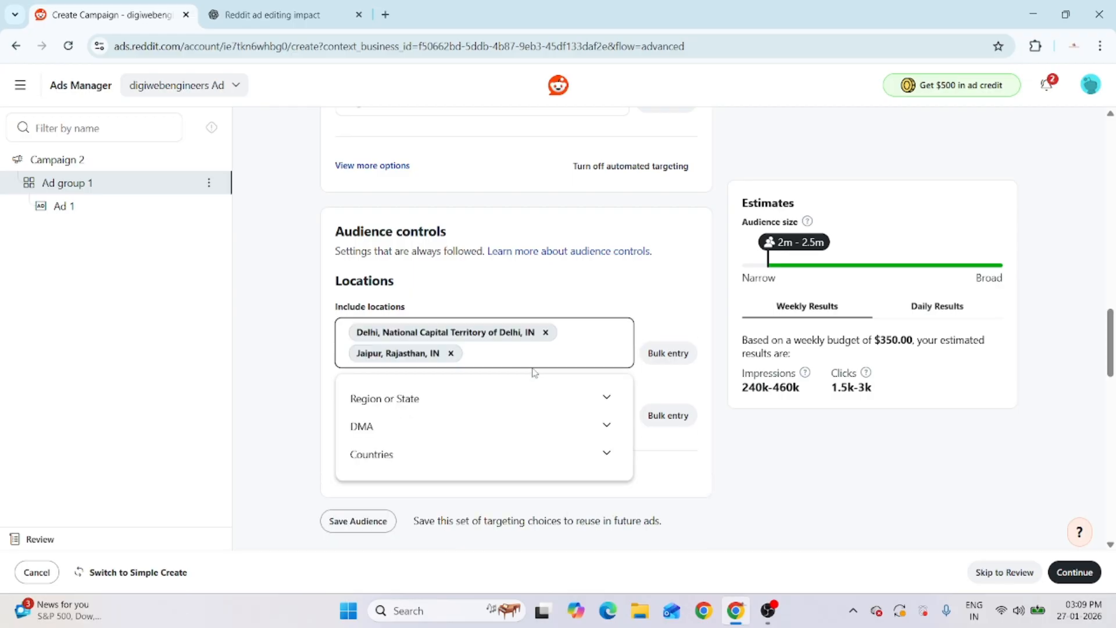
click(410, 415)
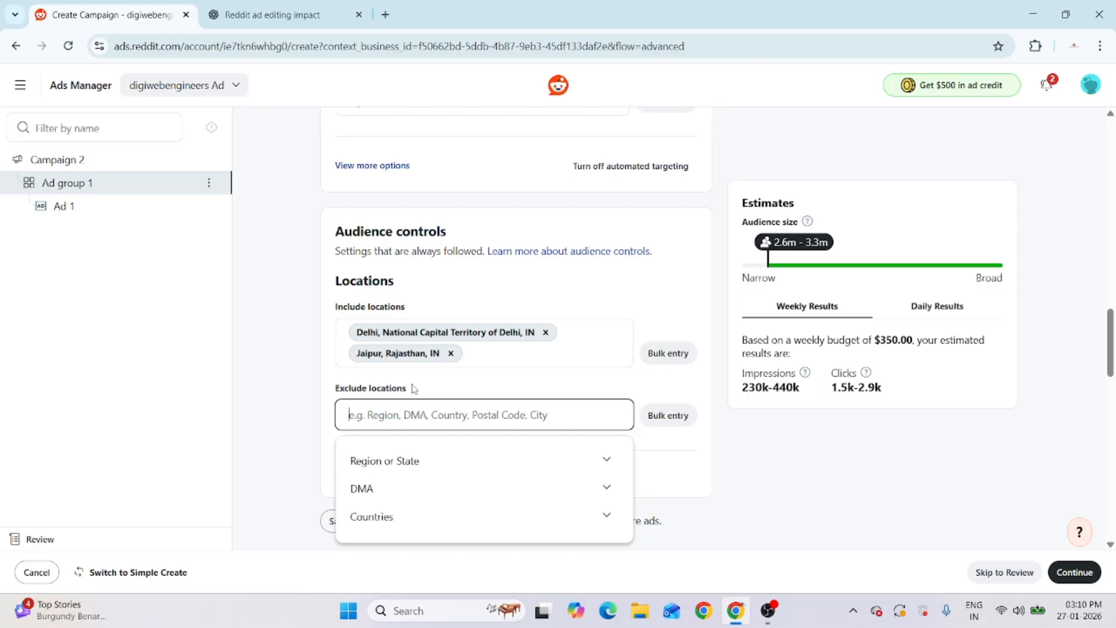
click(283, 373)
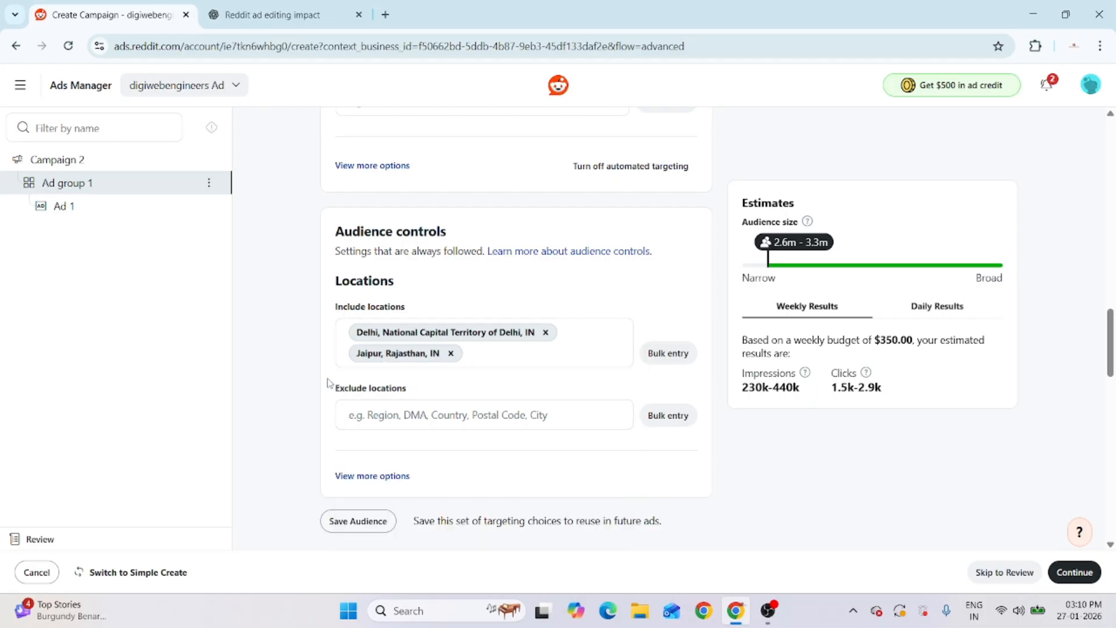
scroll(327, 379, down, 5)
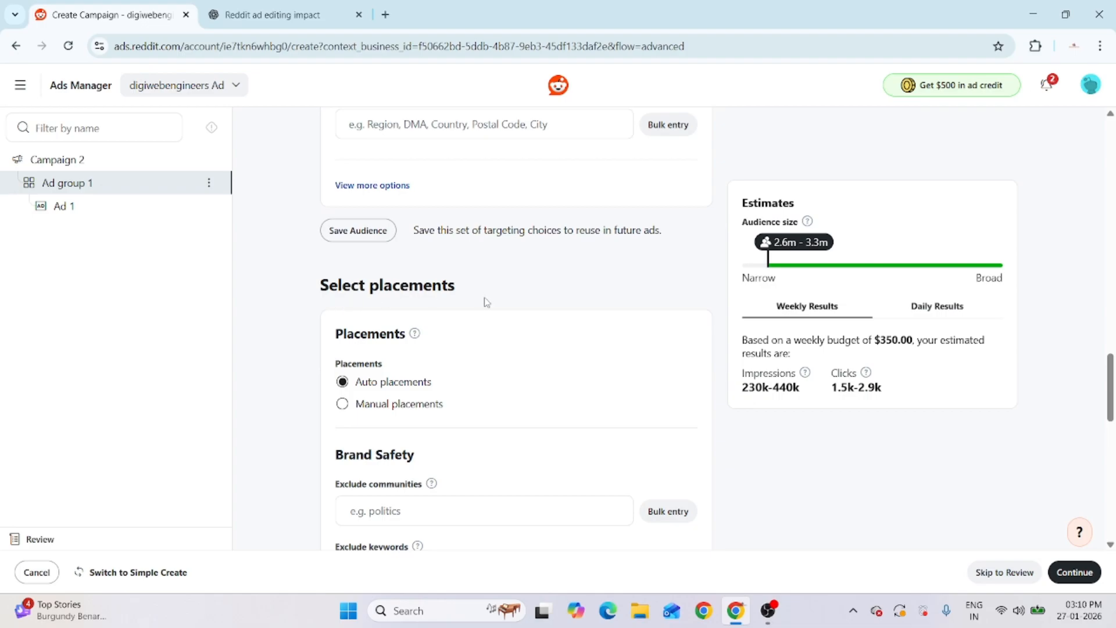
Exclude no communities, keep the $50.00 daily budget and Lowest cost bidding, and continue
scroll(369, 411, down, 4)
click(424, 292)
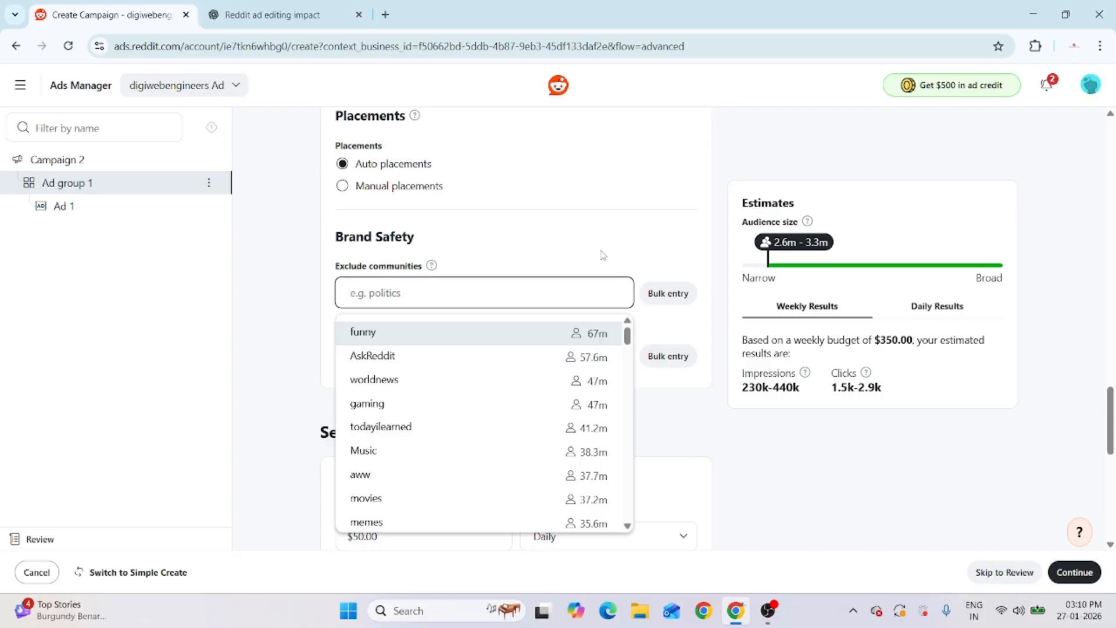
click(319, 282)
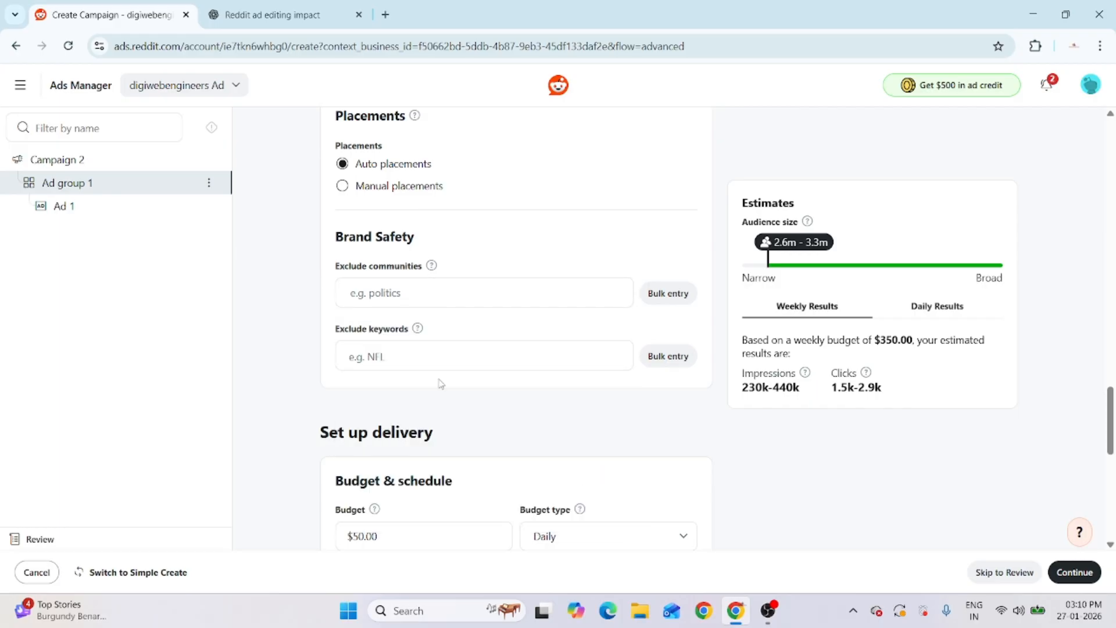
scroll(440, 382, down, 5)
scroll(493, 454, down, 3)
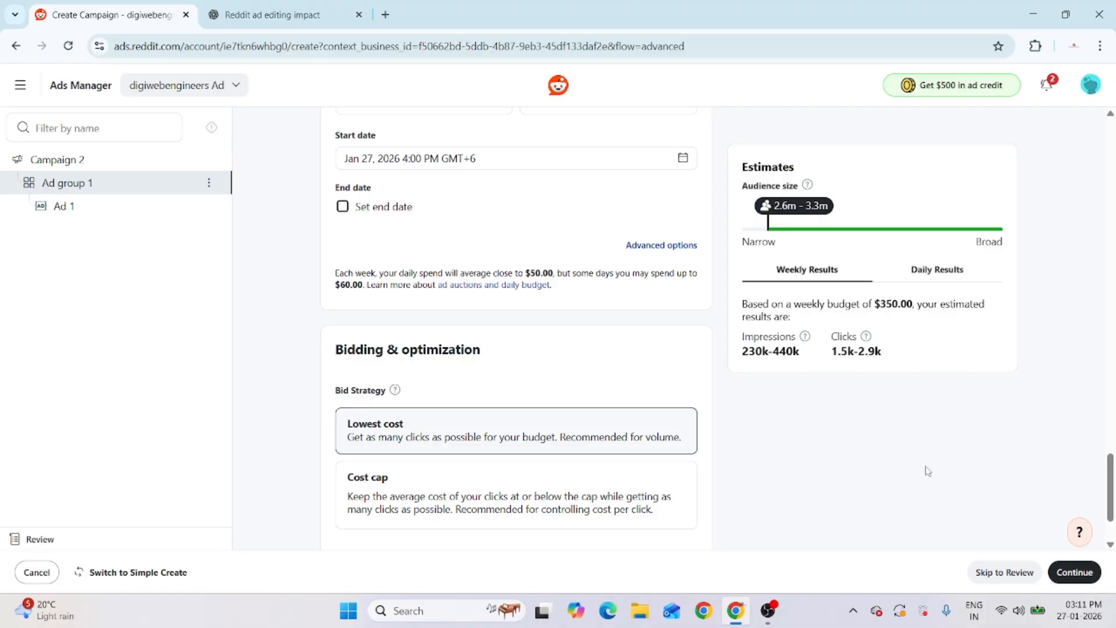
click(1075, 572)
Enter the ad headline 'join Now demo Class' followed by the business phone number
scroll(564, 284, up, 6)
scroll(566, 288, up, 2)
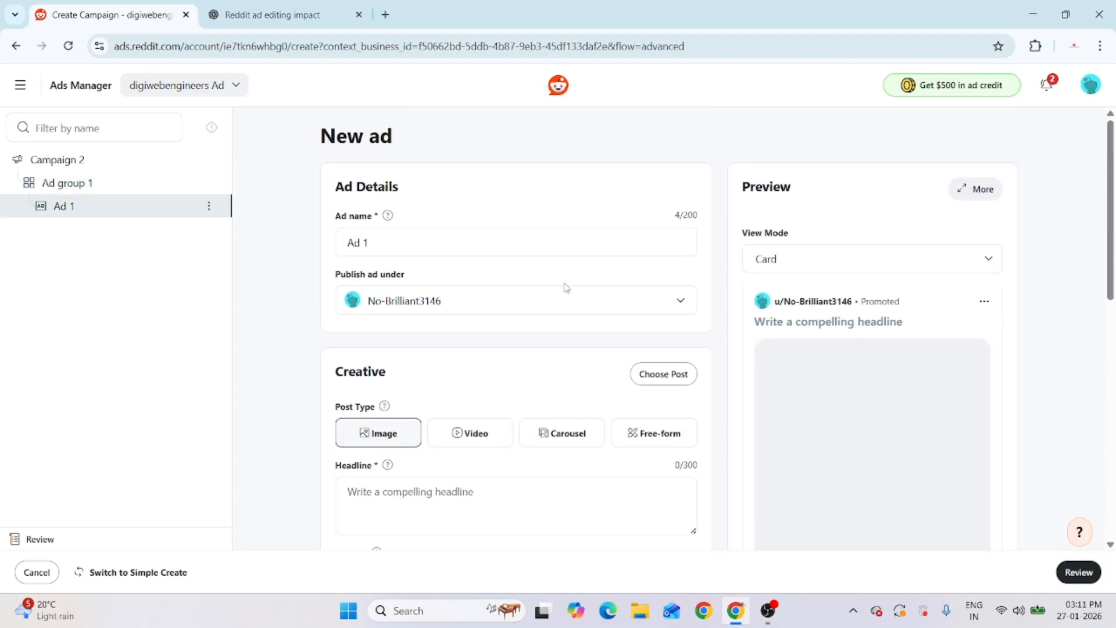
scroll(424, 277, down, 3)
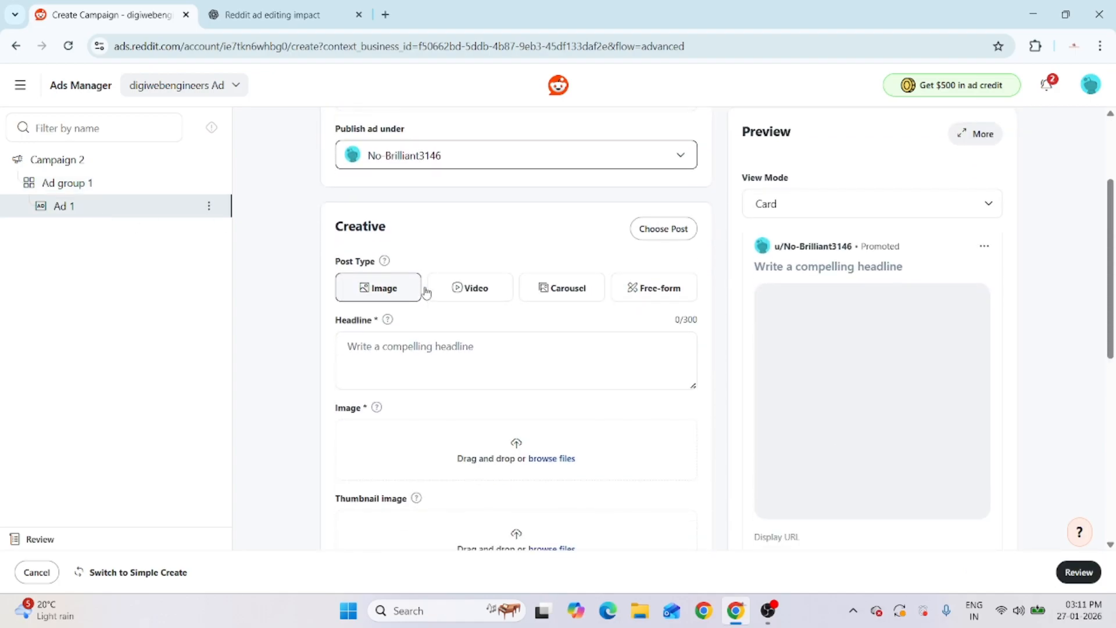
click(426, 356)
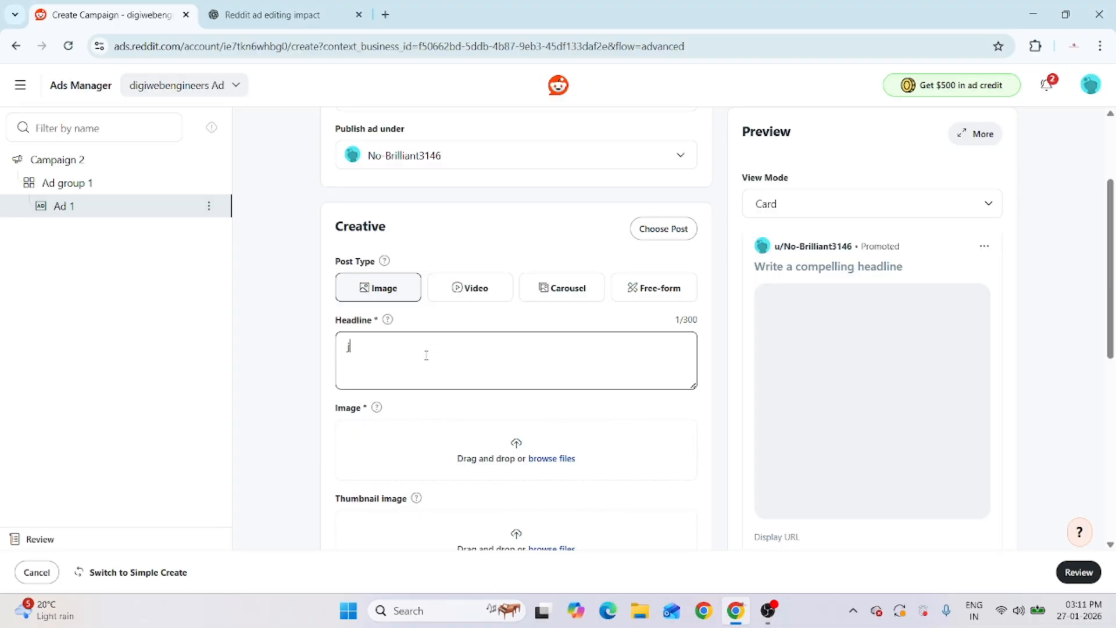
text(join Now)
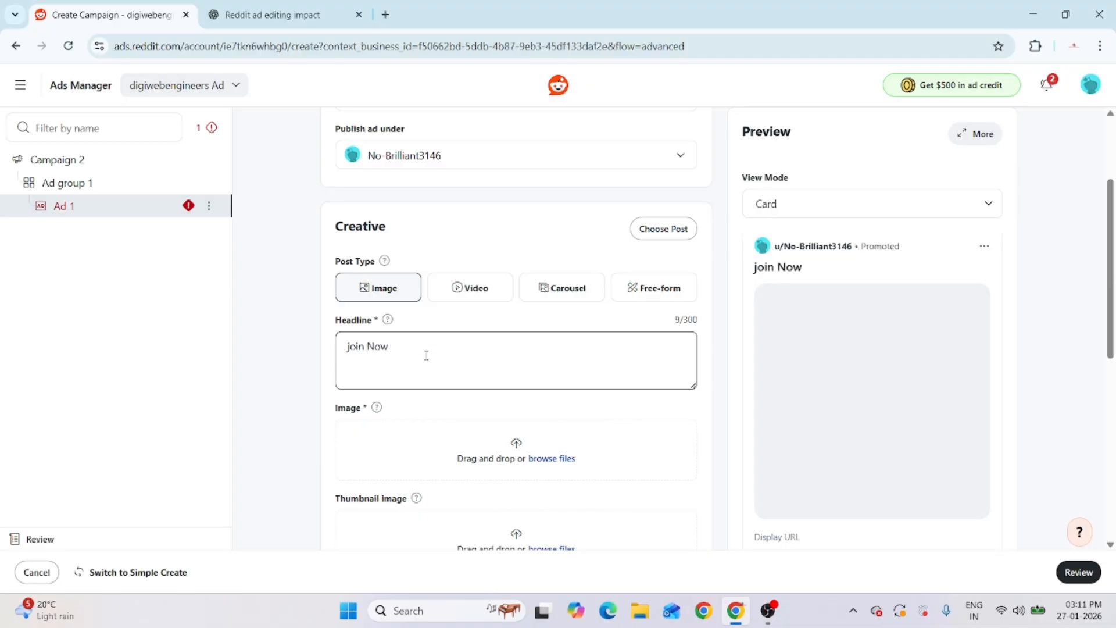
text( demo Class)
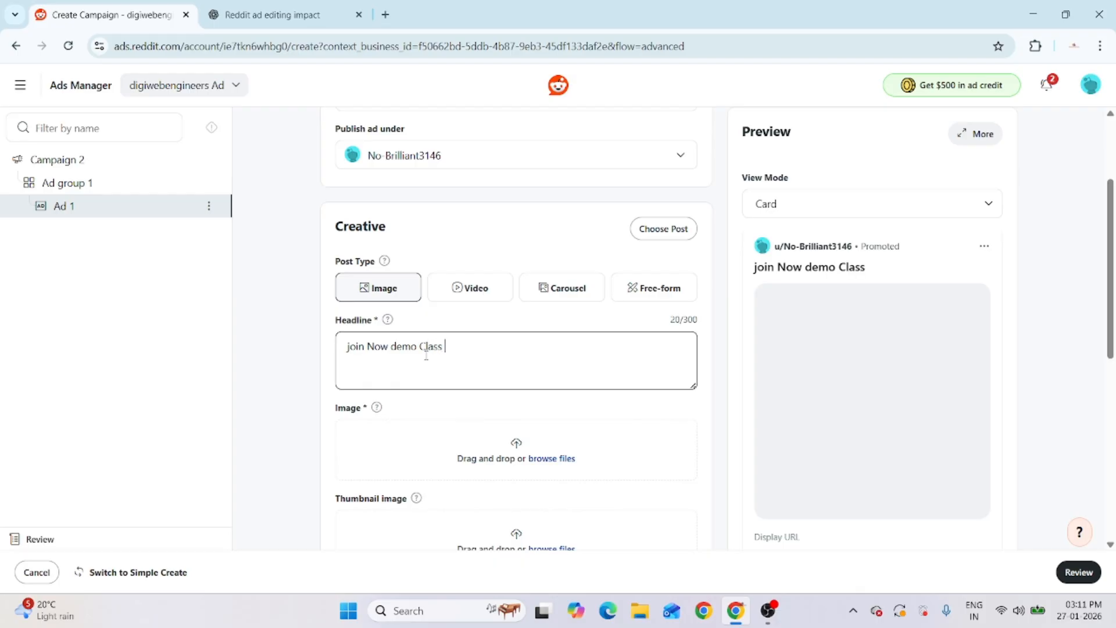
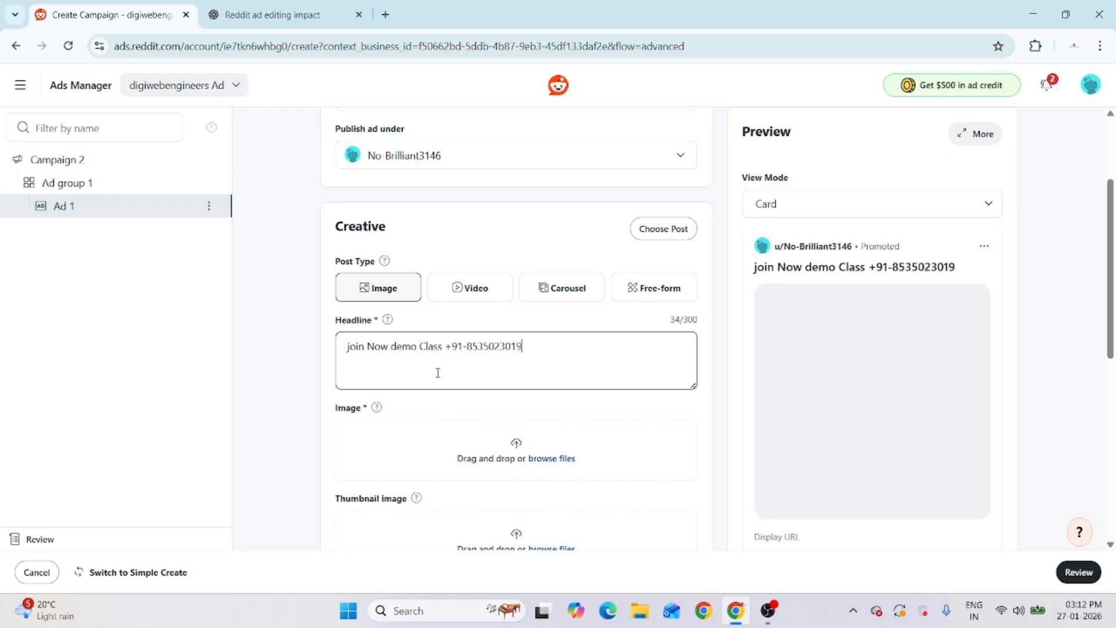
Upload the 'Add a heading (9)' image from Downloads as the ad image
scroll(407, 349, down, 3)
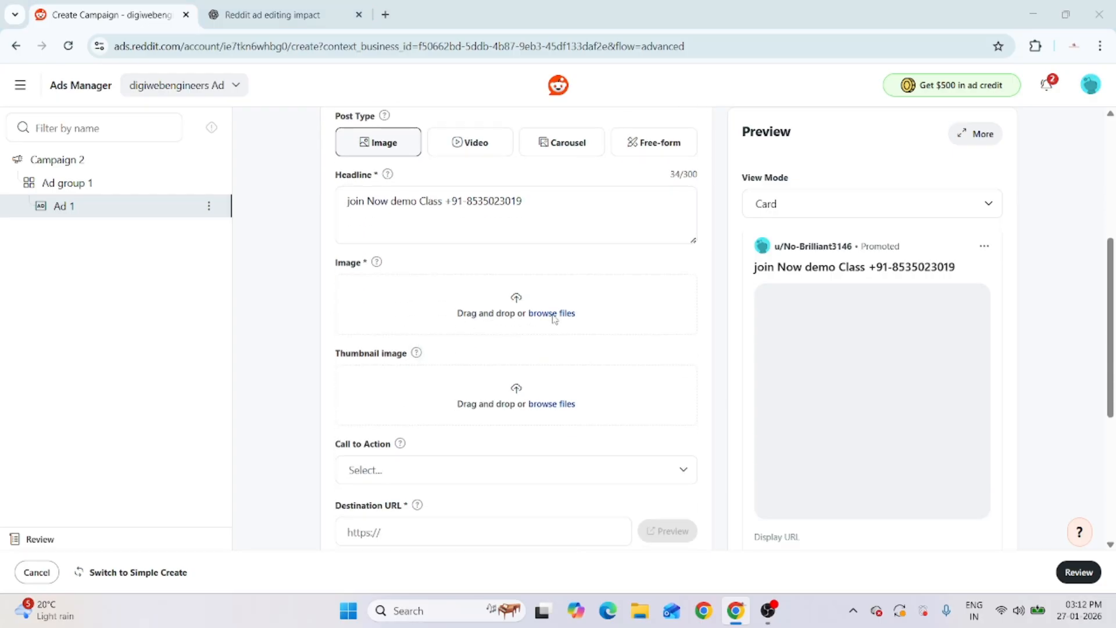
click(552, 315)
click(64, 216)
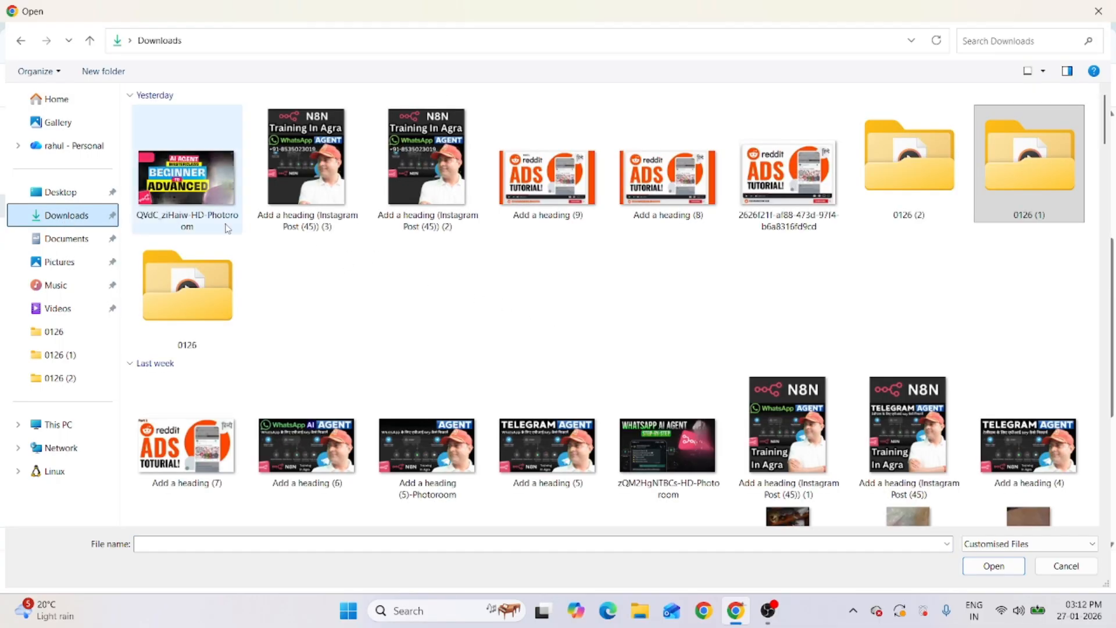
double_click(555, 189)
scroll(451, 366, down, 5)
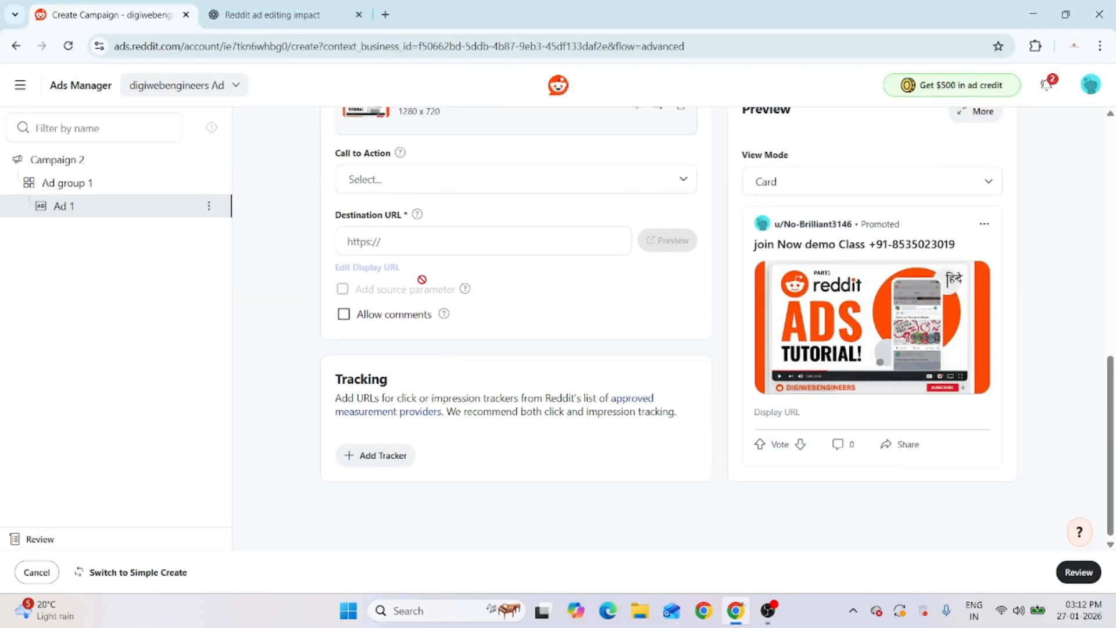
click(401, 182)
click(399, 362)
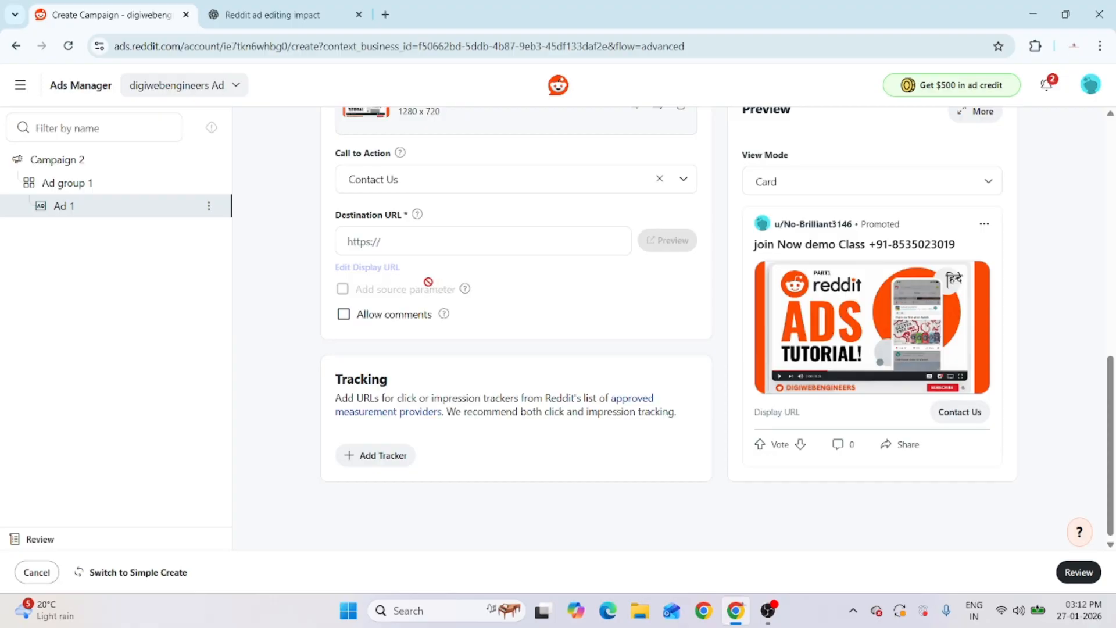
click(398, 241)
click(484, 304)
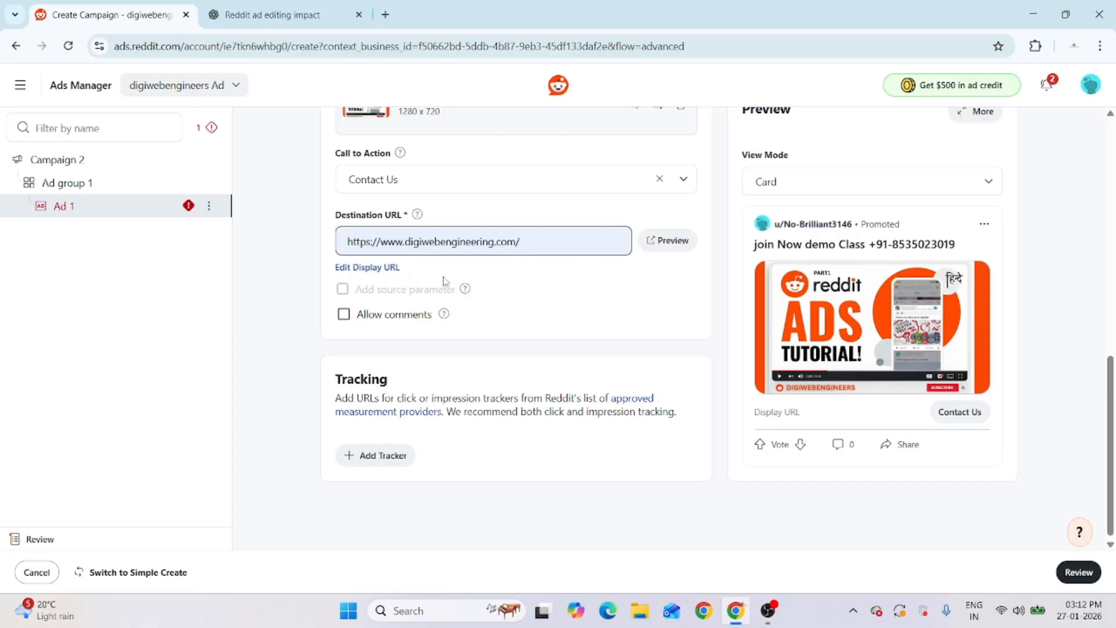
Publish the campaign from its review summary, then open the main navigation menu
click(1078, 572)
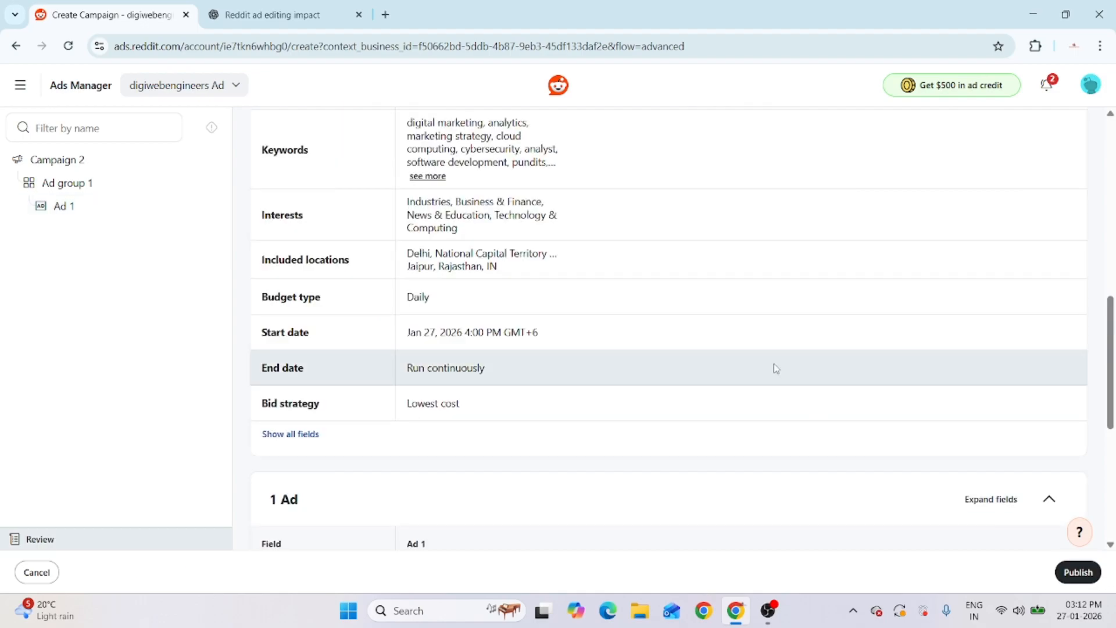
click(1078, 572)
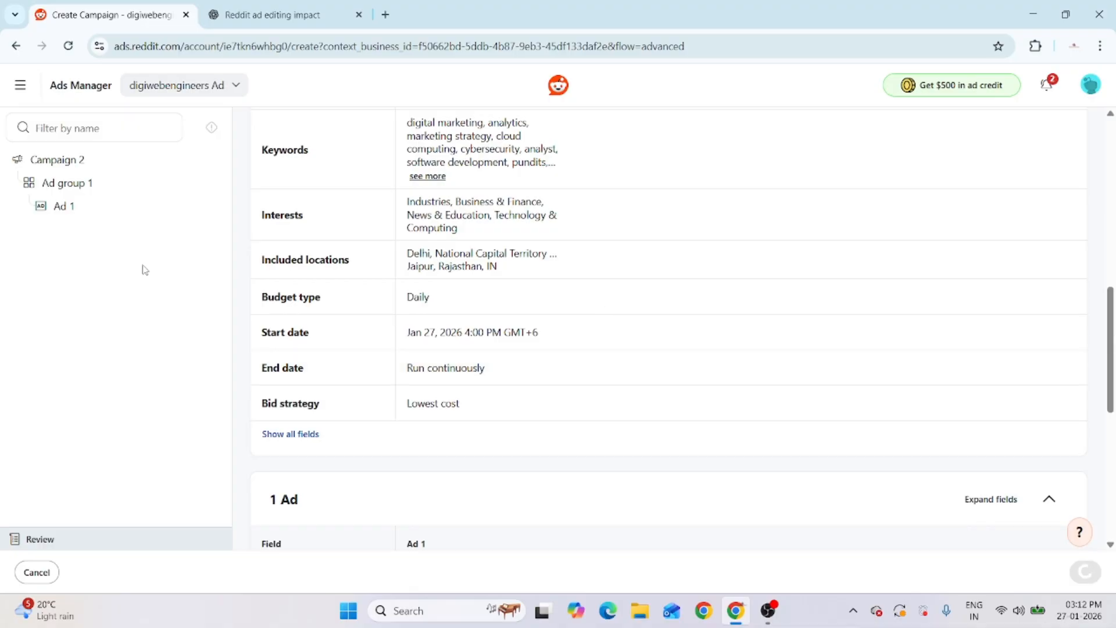
click(19, 85)
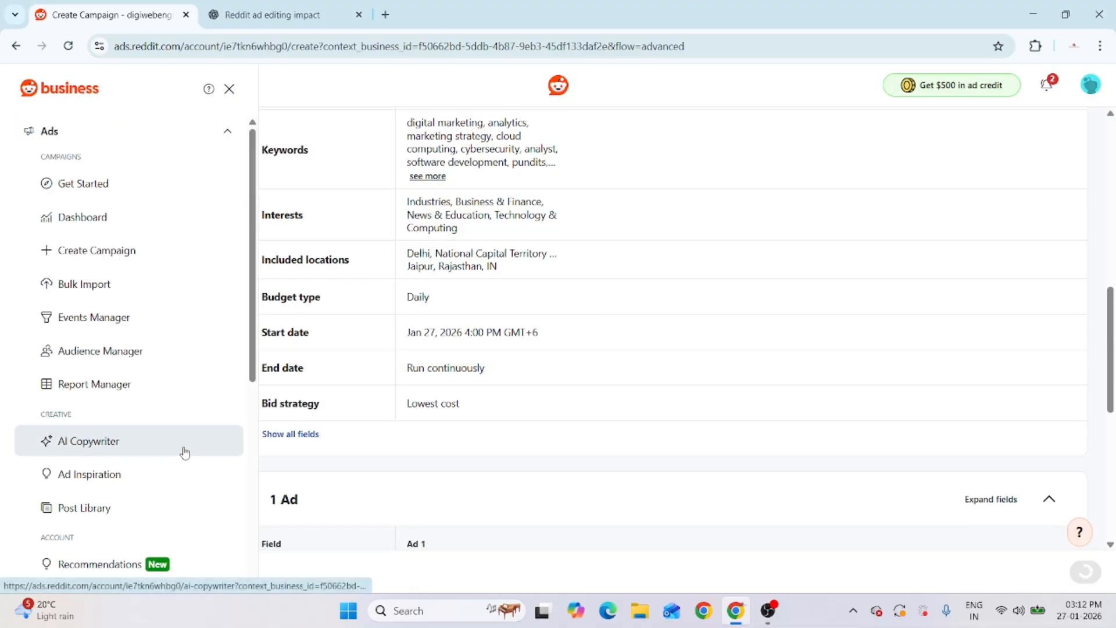
scroll(184, 448, down, 5)
scroll(183, 447, down, 2)
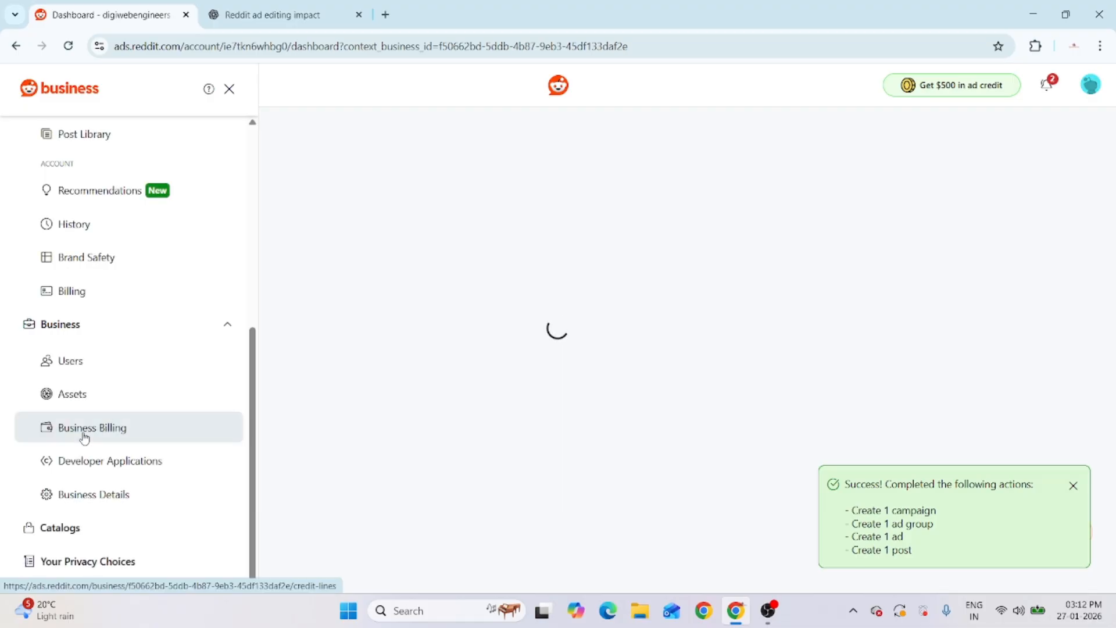
Go to Business Billing to view the business's credit lines
click(83, 431)
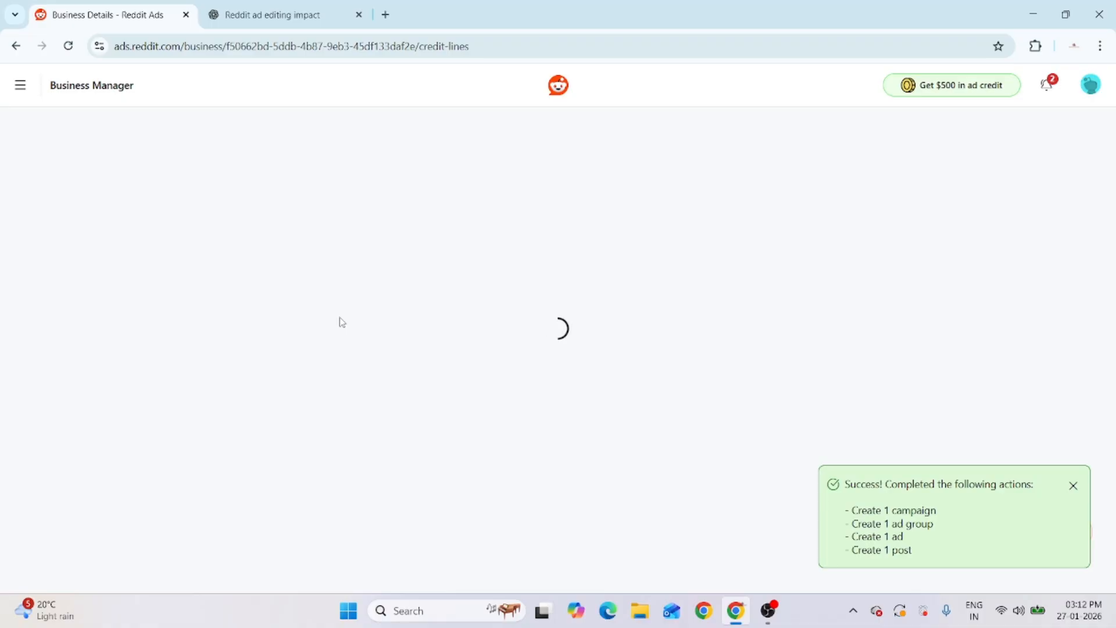